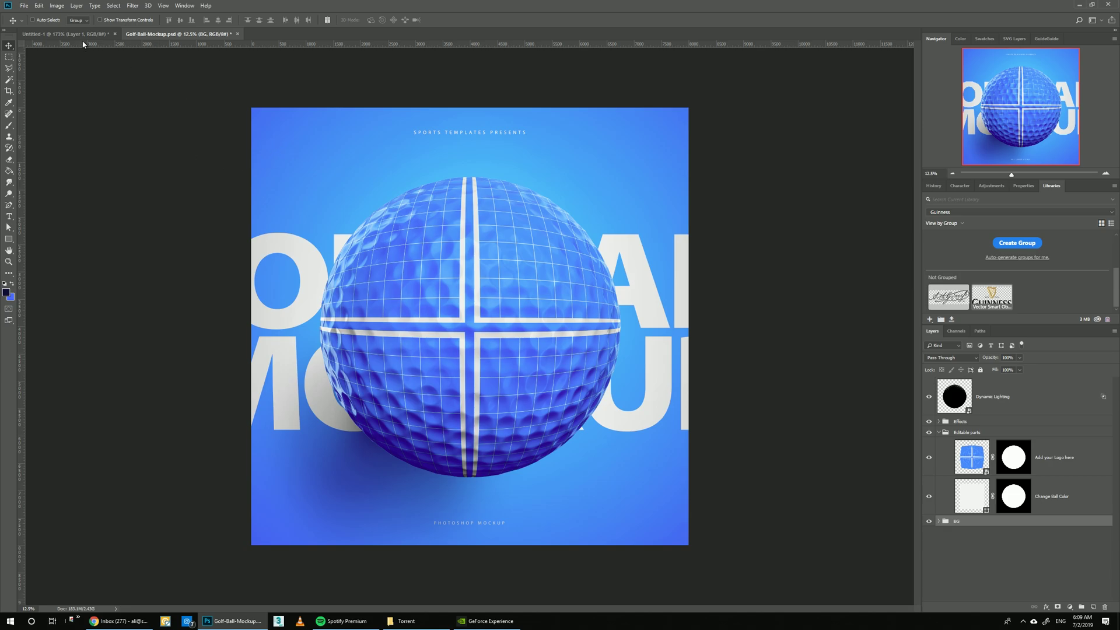
- Compare with the reference, expand Editable parts, and open the Add your Logo here smart object
{"action": "key", "text": "ctrl+Tab"}
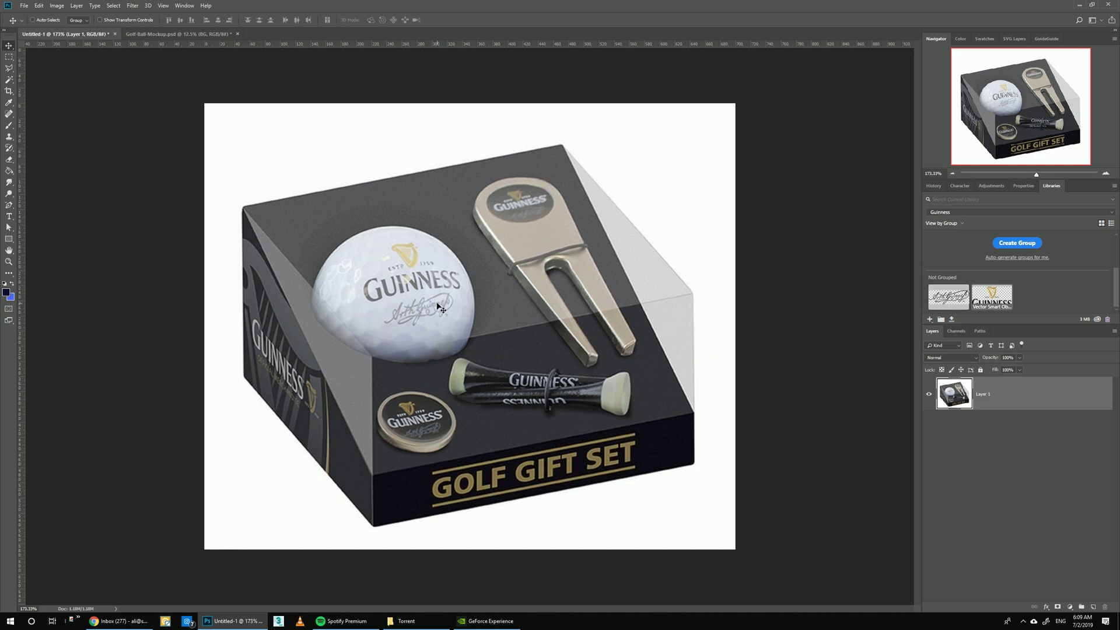
{"action": "left_click", "coordinate": [150, 35]}
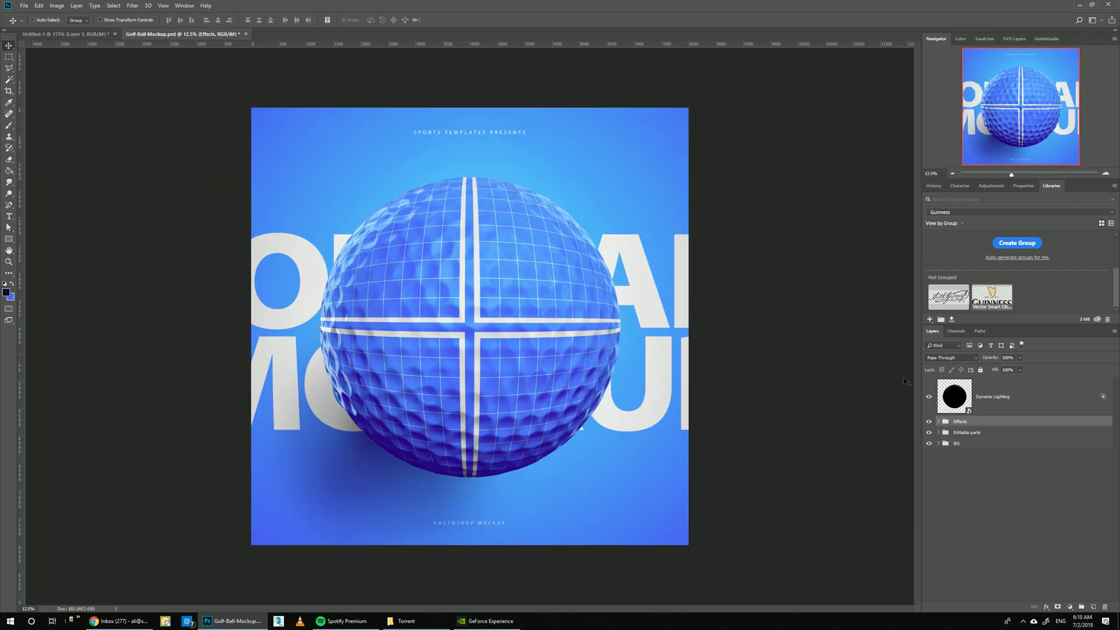
{"action": "left_click", "coordinate": [961, 442]}
{"action": "left_click", "coordinate": [956, 434]}
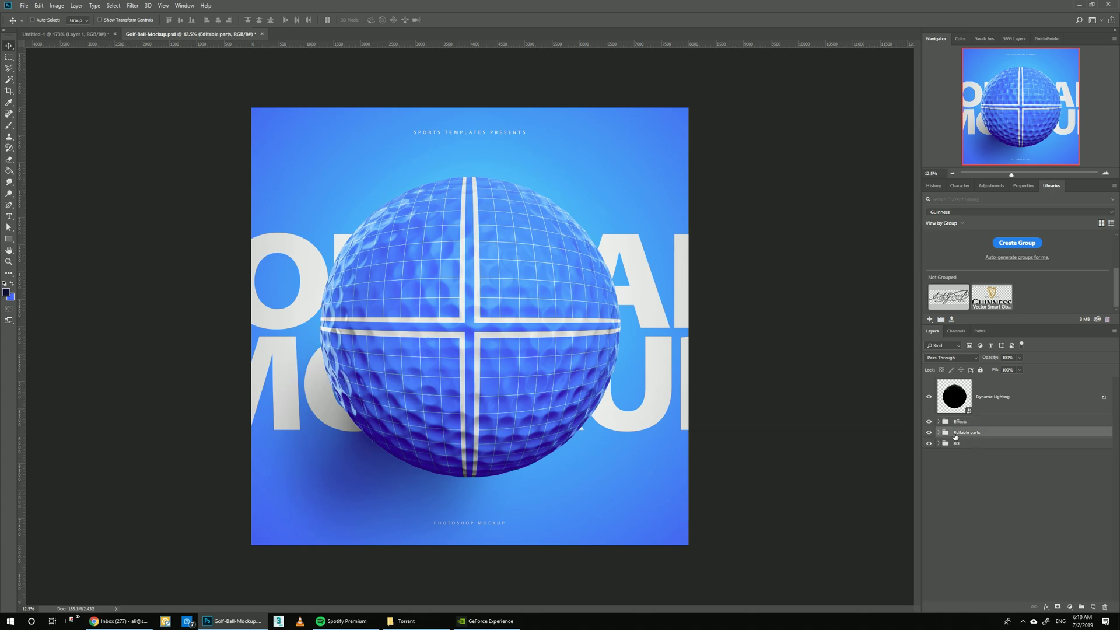
{"action": "left_click", "coordinate": [938, 432]}
{"action": "left_click", "coordinate": [1030, 470]}
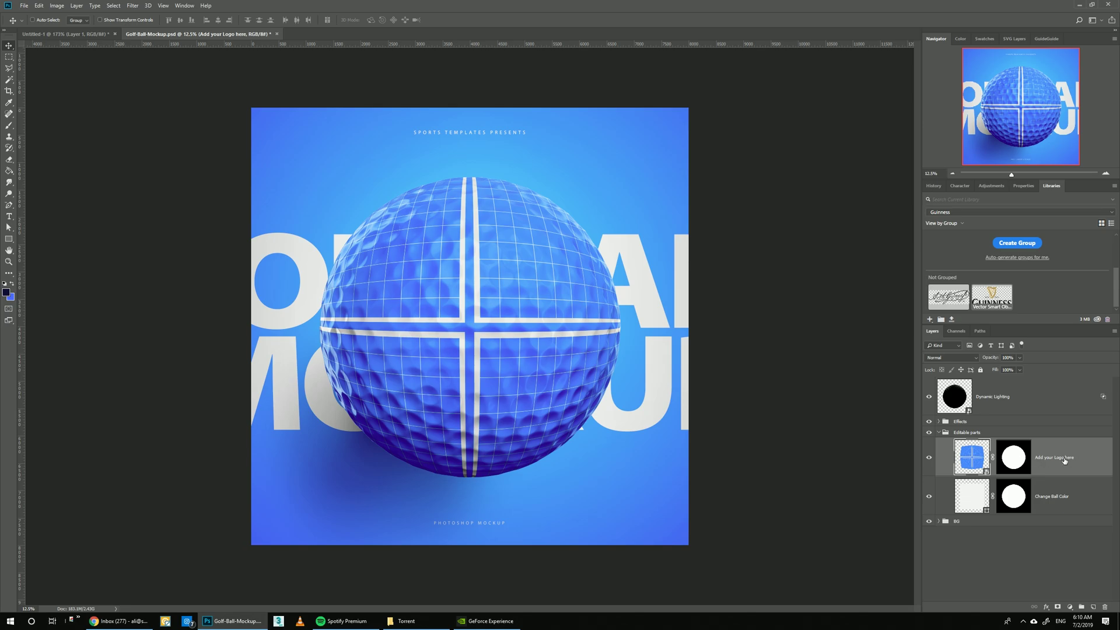
{"action": "double_click", "coordinate": [971, 455]}
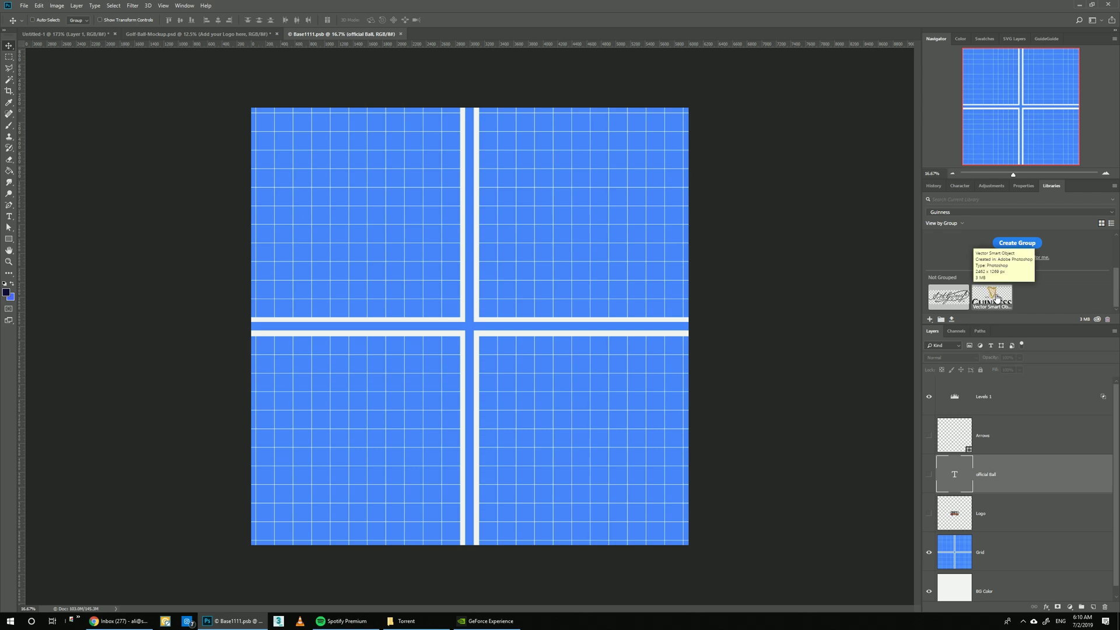
- Place the Guinness logo at the texture's centre with the signature below it
{"action": "left_click_drag", "start_coordinate": [996, 298], "coordinate": [441, 323]}
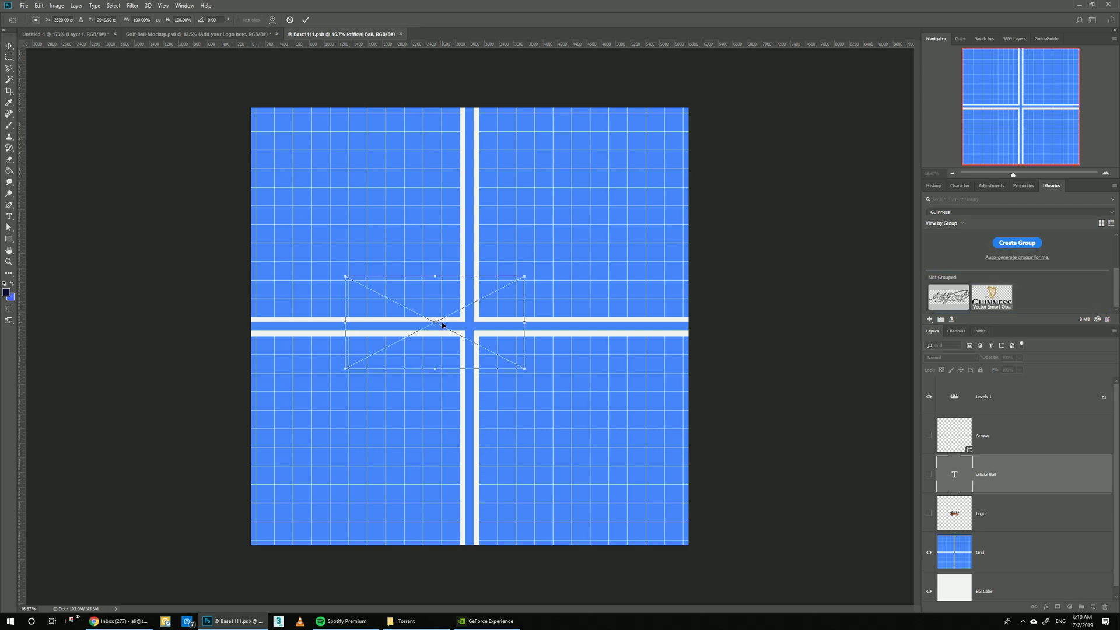
{"action": "key", "text": "Return"}
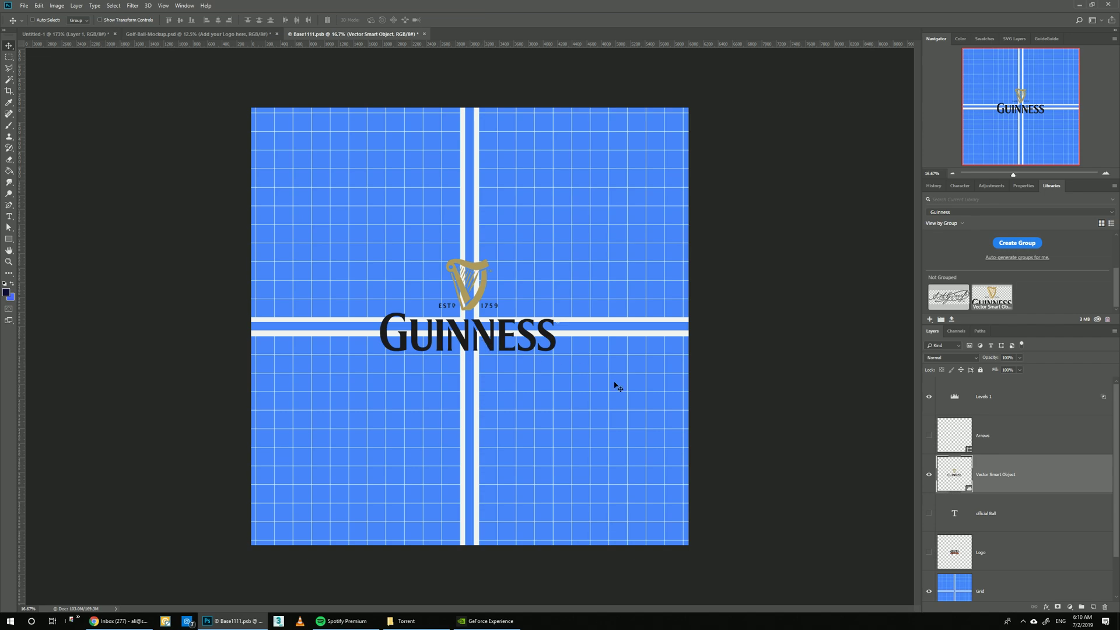
{"action": "left_click_drag", "start_coordinate": [947, 299], "coordinate": [465, 389]}
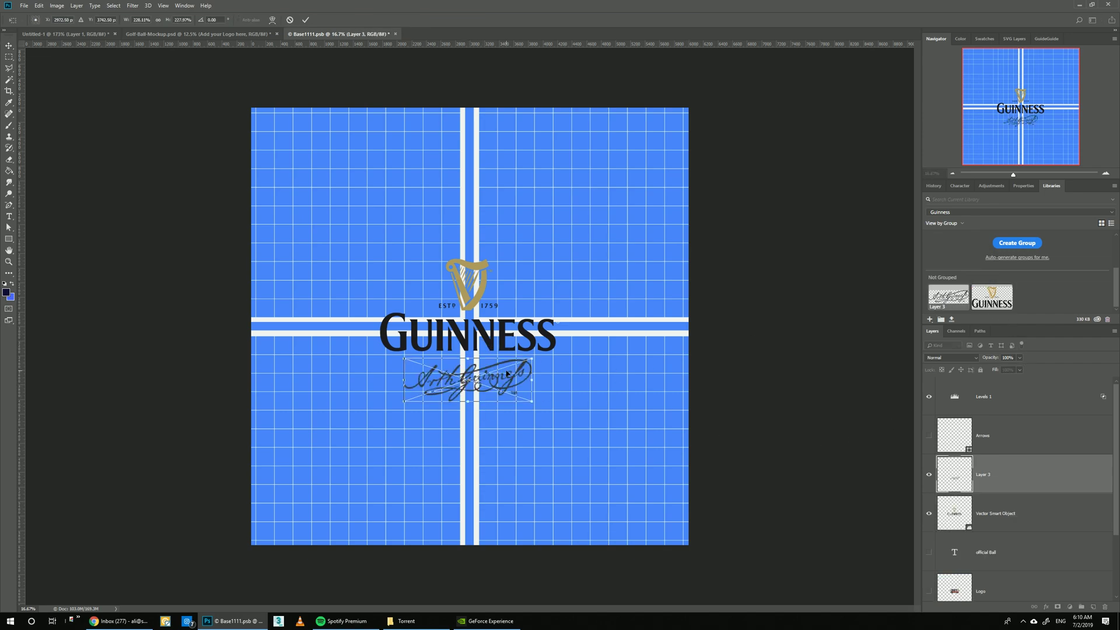
{"action": "key", "text": "Return"}
- Hide the blue Grid layer and save Base1111.psb back into the mockup
{"action": "scroll", "coordinate": [953, 537], "scroll_direction": "down", "scroll_amount": 3}
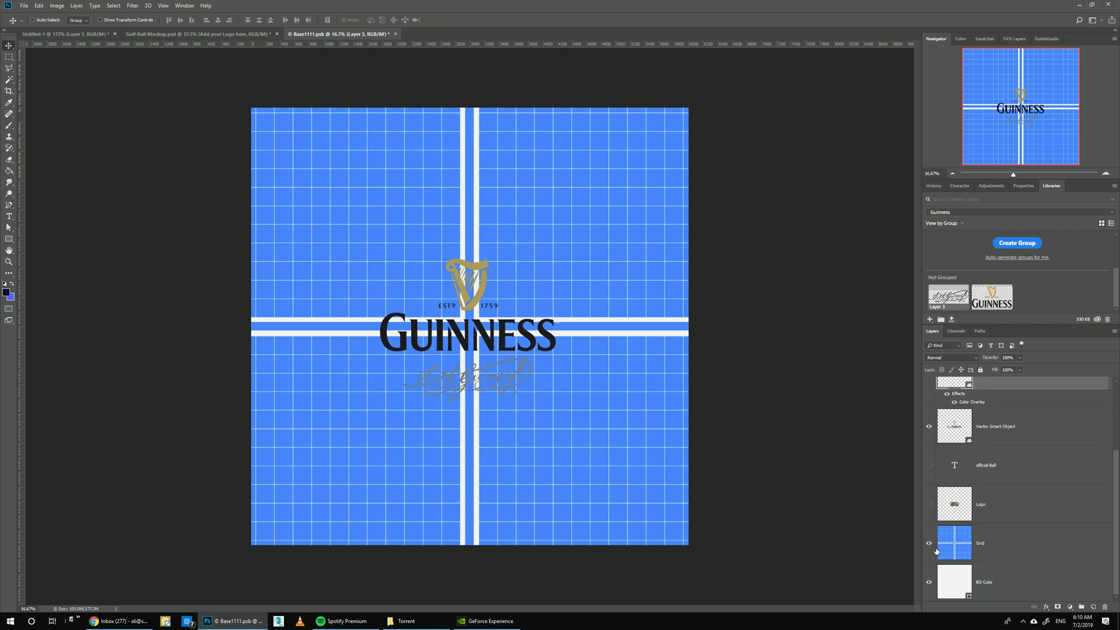
{"action": "left_click", "coordinate": [937, 551]}
{"action": "left_click", "coordinate": [928, 544]}
{"action": "left_click", "coordinate": [979, 586]}
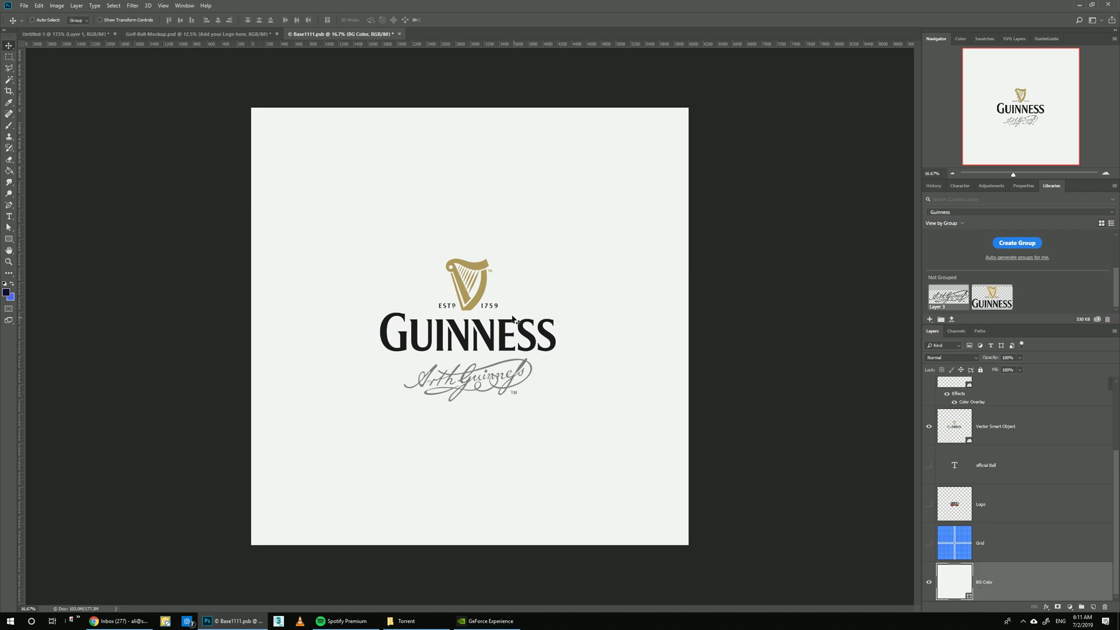
{"action": "key", "text": "ctrl+s"}
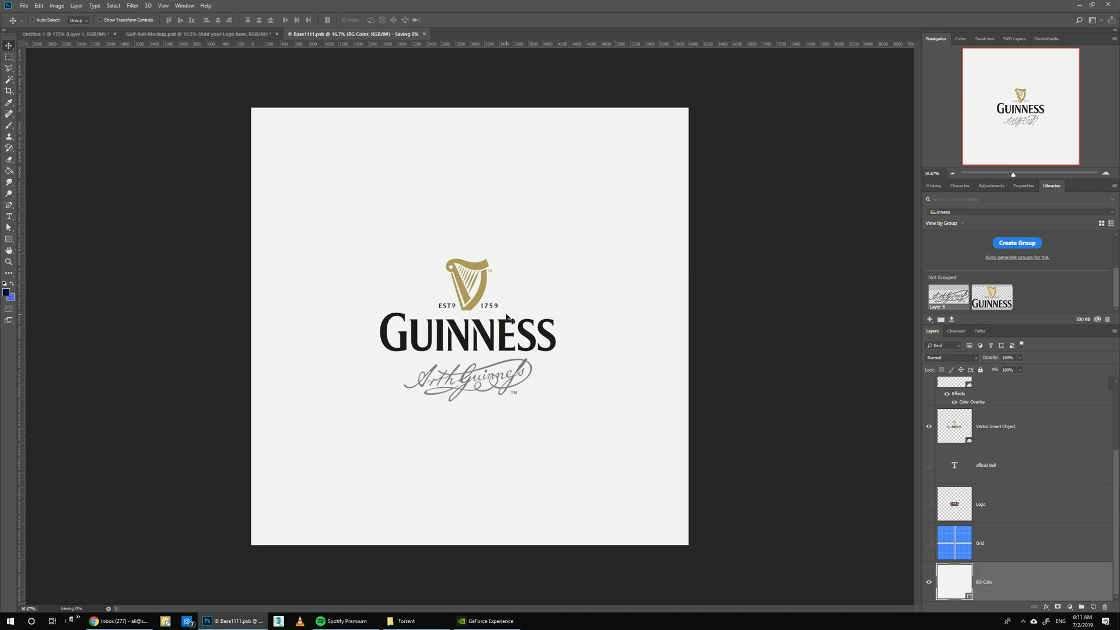
{"action": "left_click", "coordinate": [158, 34]}
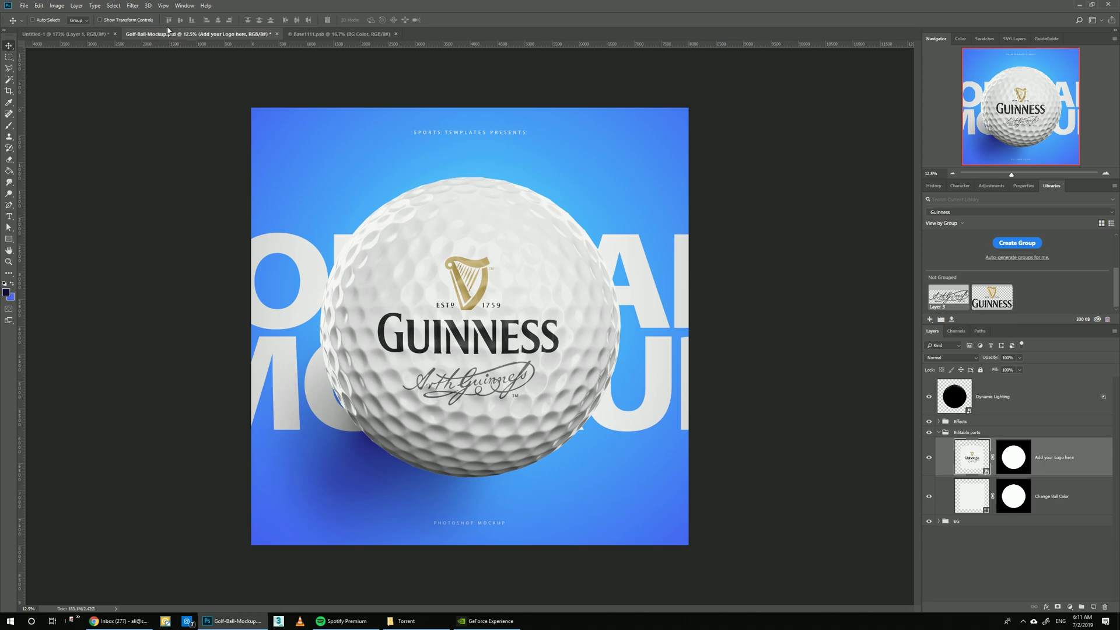
{"action": "left_click", "coordinate": [956, 520]}
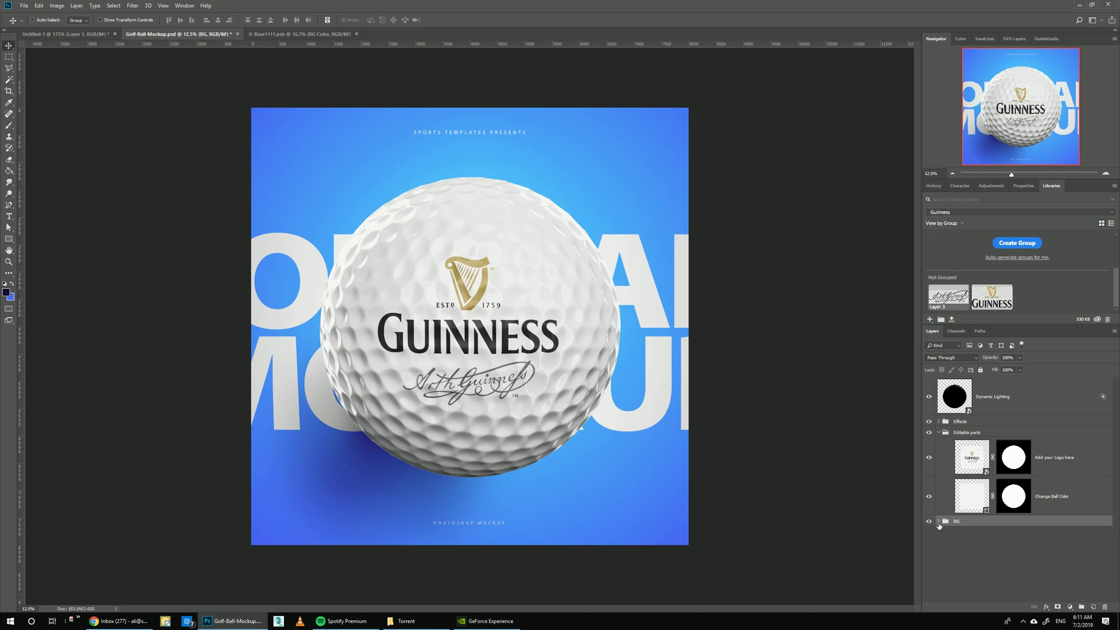
{"action": "left_click", "coordinate": [938, 521]}
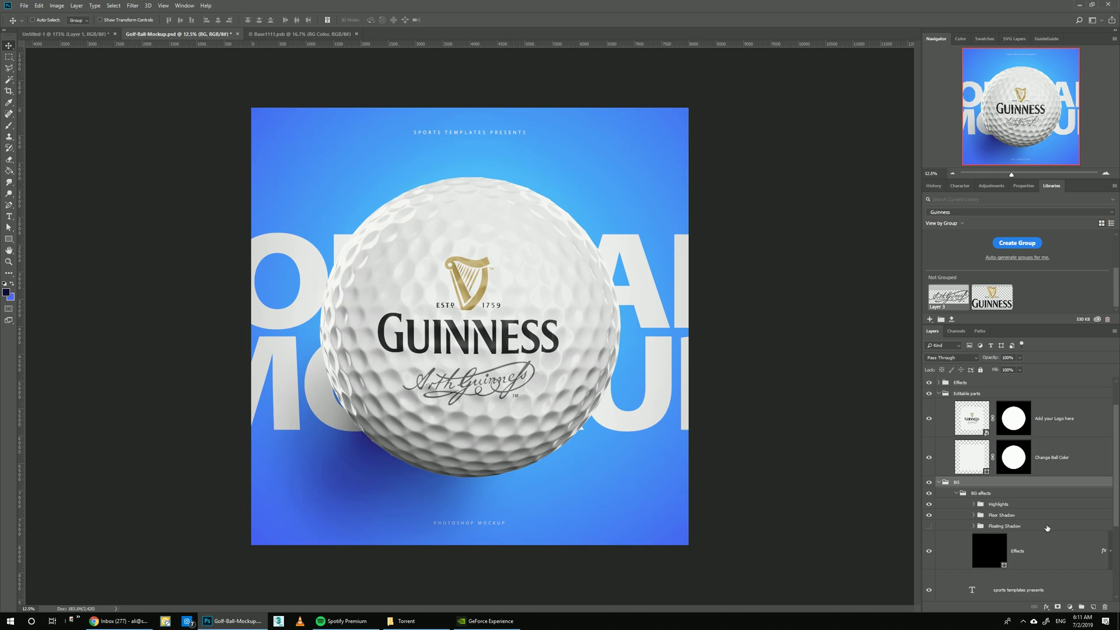
{"action": "left_click", "coordinate": [929, 515]}
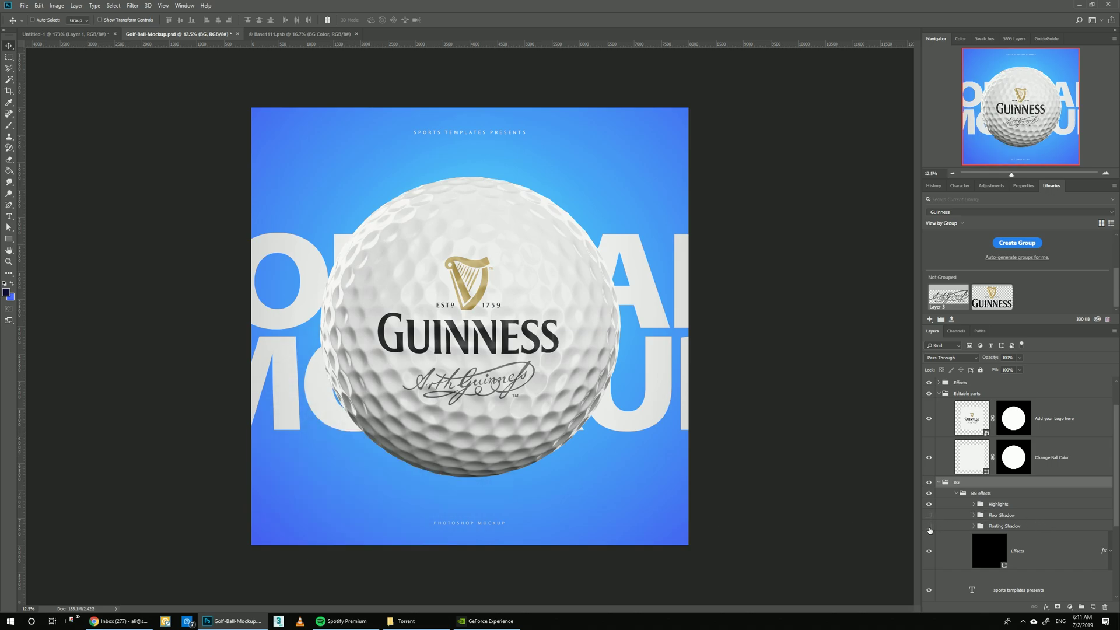
{"action": "left_click", "coordinate": [928, 526]}
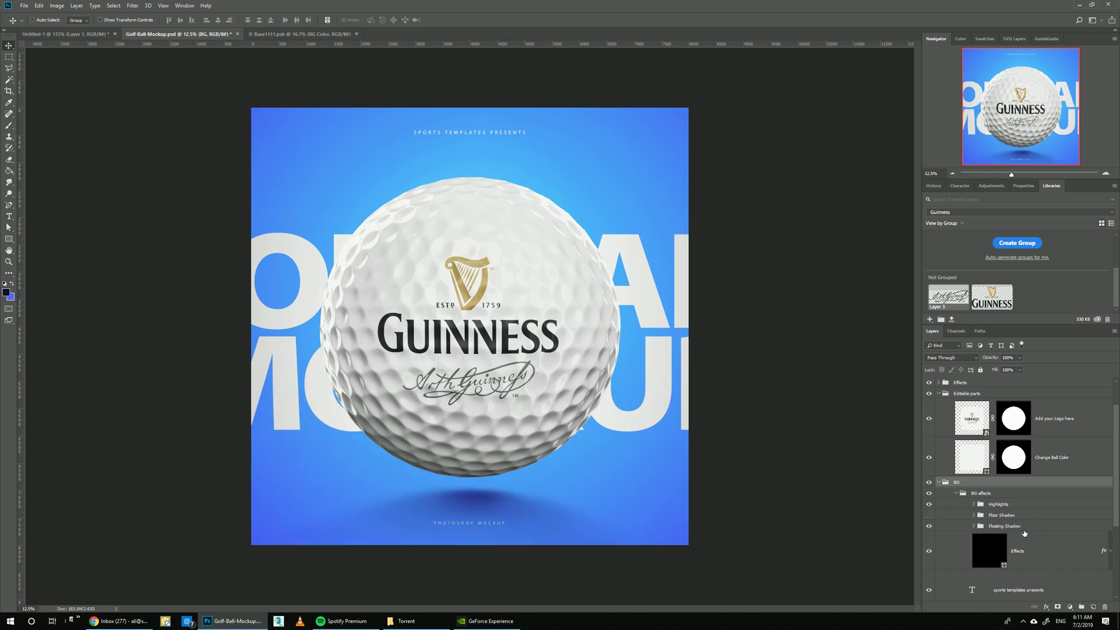
{"action": "left_click", "coordinate": [929, 526]}
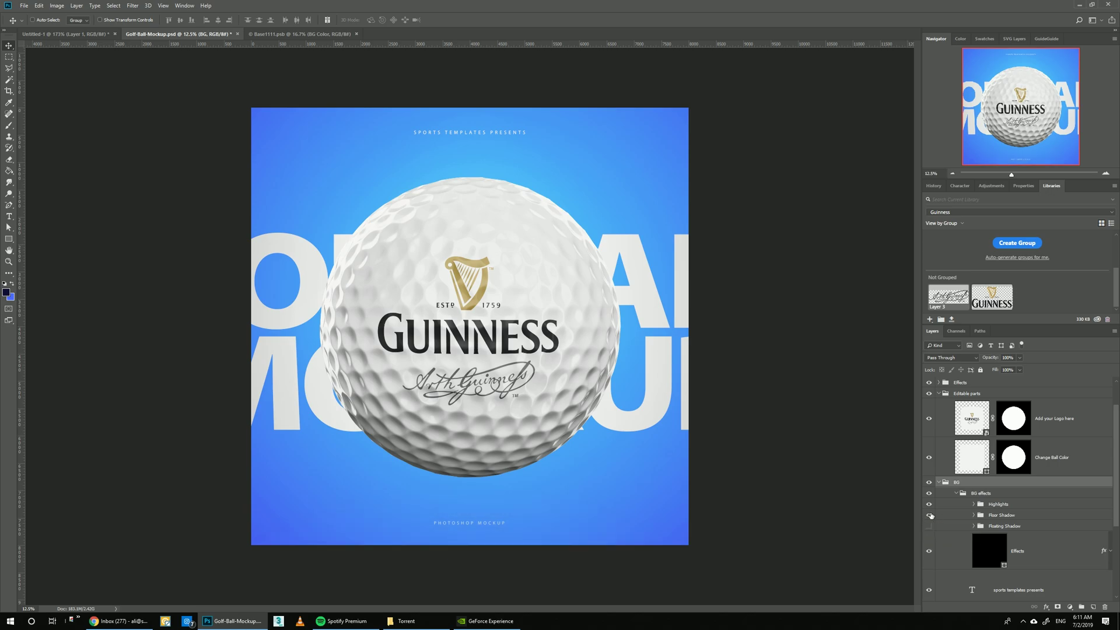
{"action": "left_click", "coordinate": [929, 515]}
{"action": "left_click", "coordinate": [973, 516]}
- Recolour the BG color fill to the harp's gold, darkened to #9d7a34
{"action": "scroll", "coordinate": [971, 527], "scroll_direction": "down", "scroll_amount": 3}
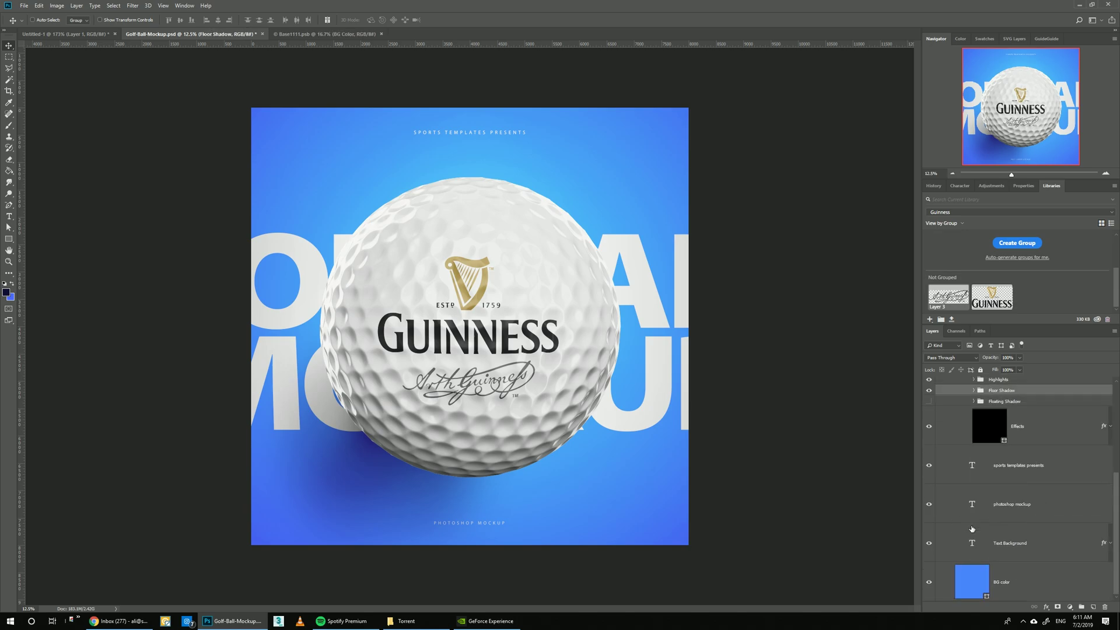
{"action": "left_click", "coordinate": [974, 579]}
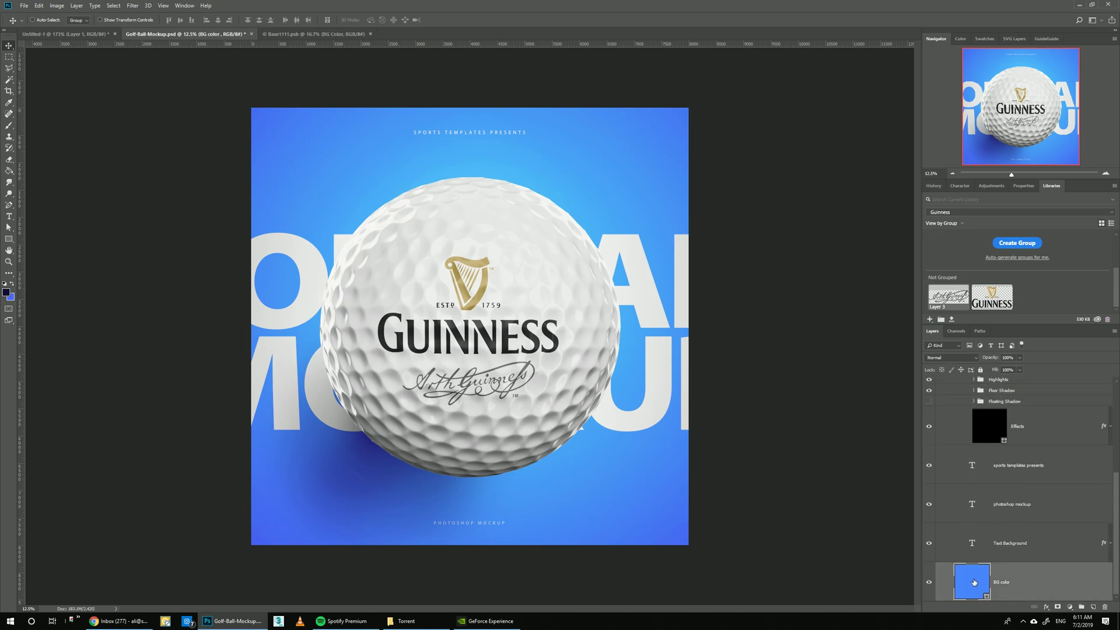
{"action": "double_click", "coordinate": [972, 582]}
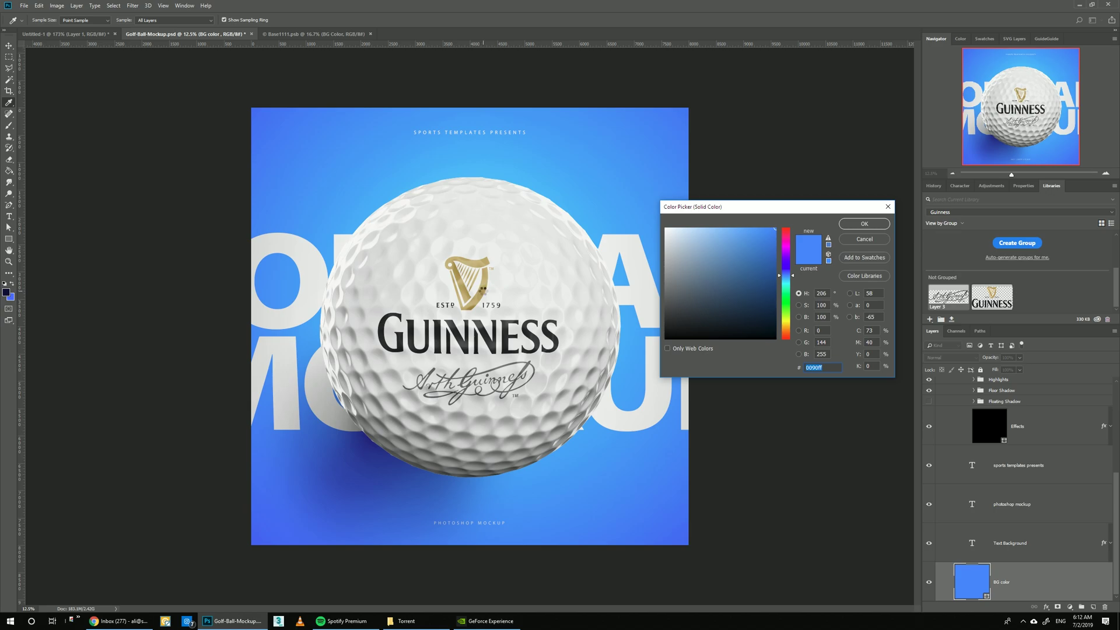
{"action": "left_click", "coordinate": [480, 294]}
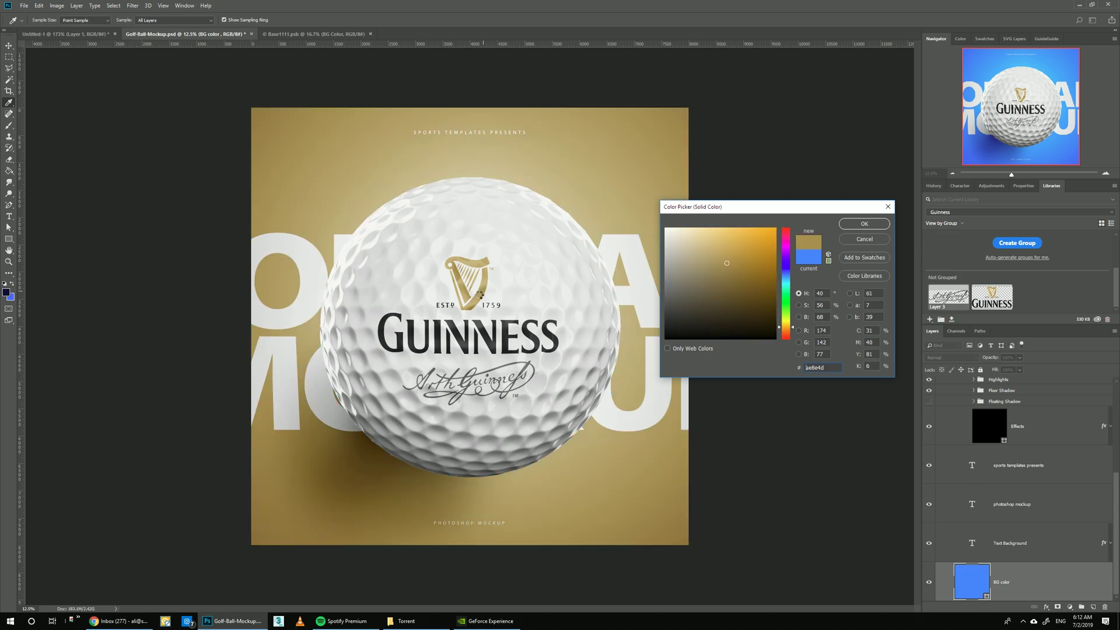
{"action": "left_click", "coordinate": [740, 270]}
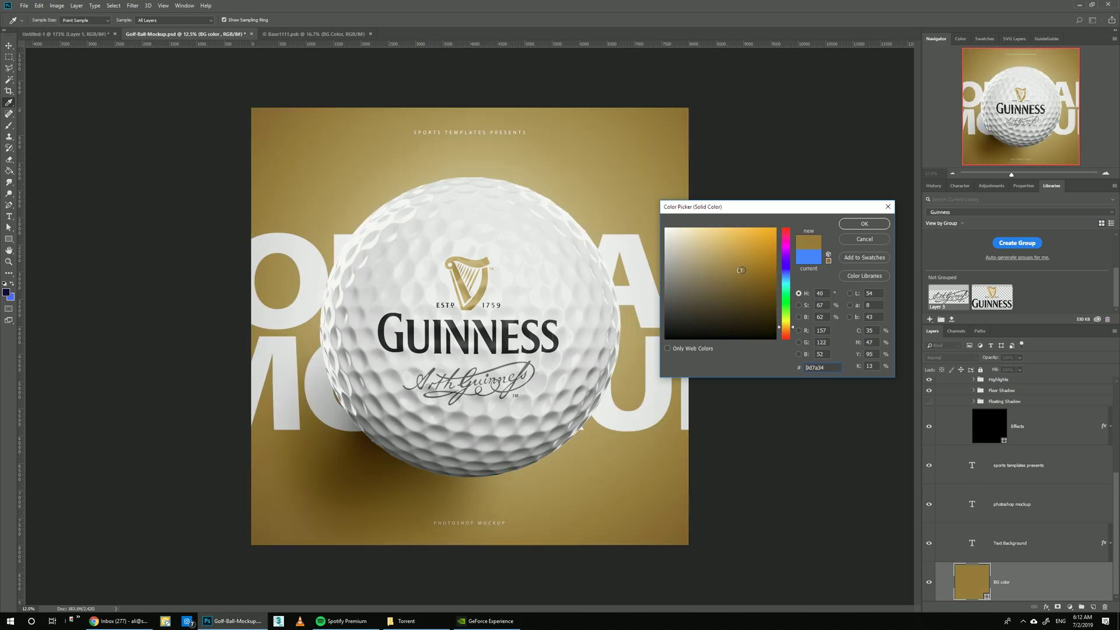
{"action": "left_click", "coordinate": [729, 278]}
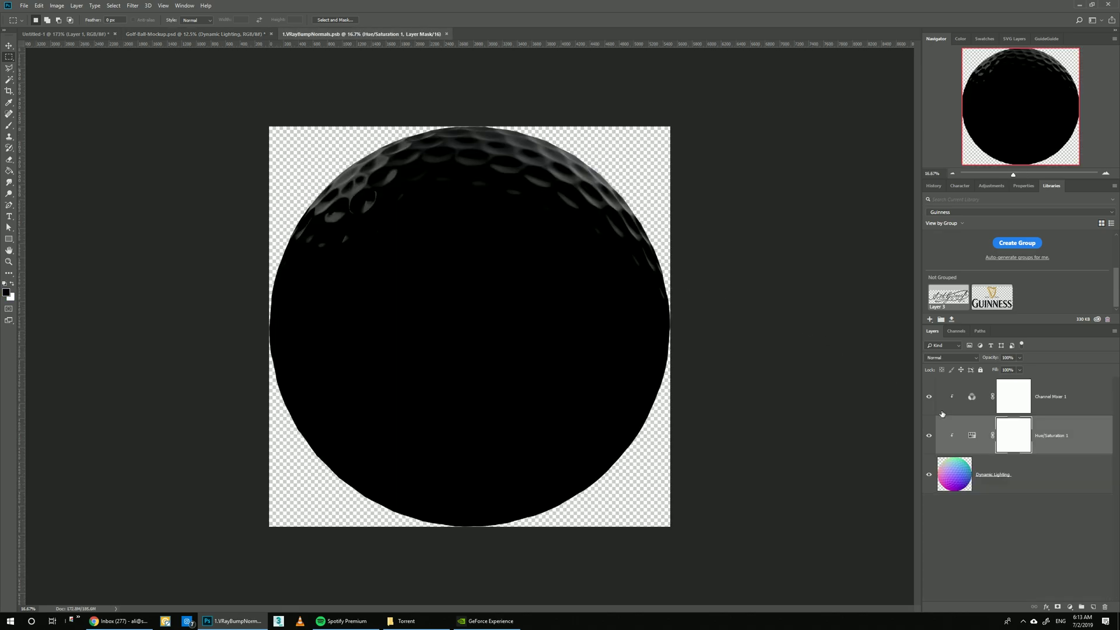
- Adjust the Channel Mixer red and green mix to darken the lighting map
{"action": "left_click", "coordinate": [971, 396]}
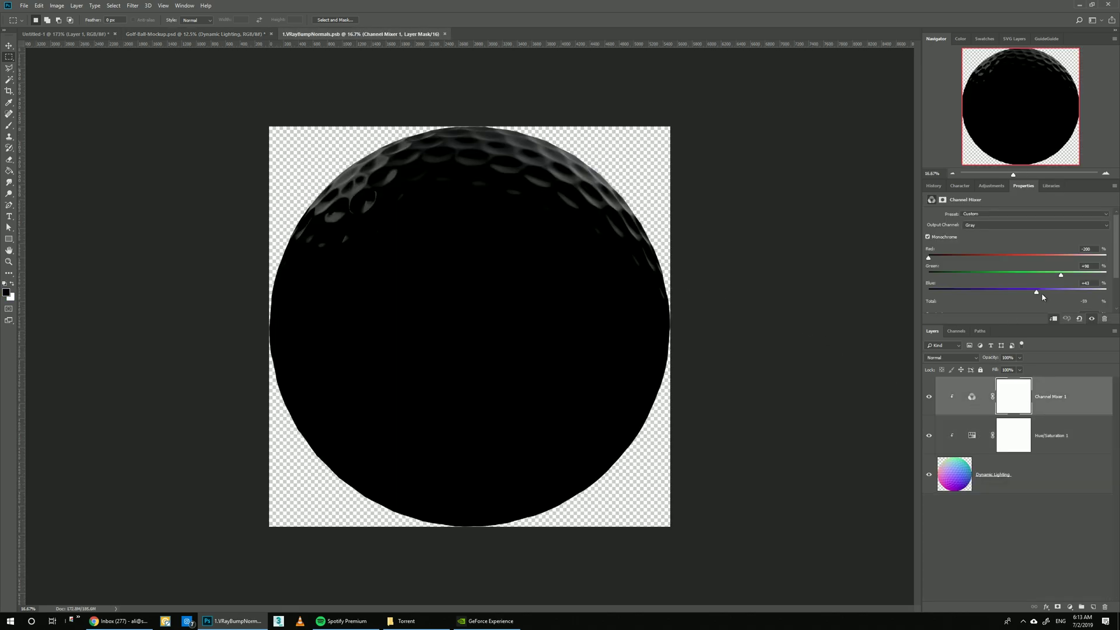
{"action": "left_click_drag", "start_coordinate": [929, 259], "coordinate": [983, 260]}
{"action": "left_click_drag", "start_coordinate": [1060, 274], "coordinate": [1015, 275]}
{"action": "mouse_move", "coordinate": [983, 258]}
{"action": "left_mouse_down"}
{"action": "mouse_move", "coordinate": [963, 259]}
{"action": "mouse_move", "coordinate": [1020, 258]}
{"action": "mouse_move", "coordinate": [991, 258]}
{"action": "left_mouse_up"}
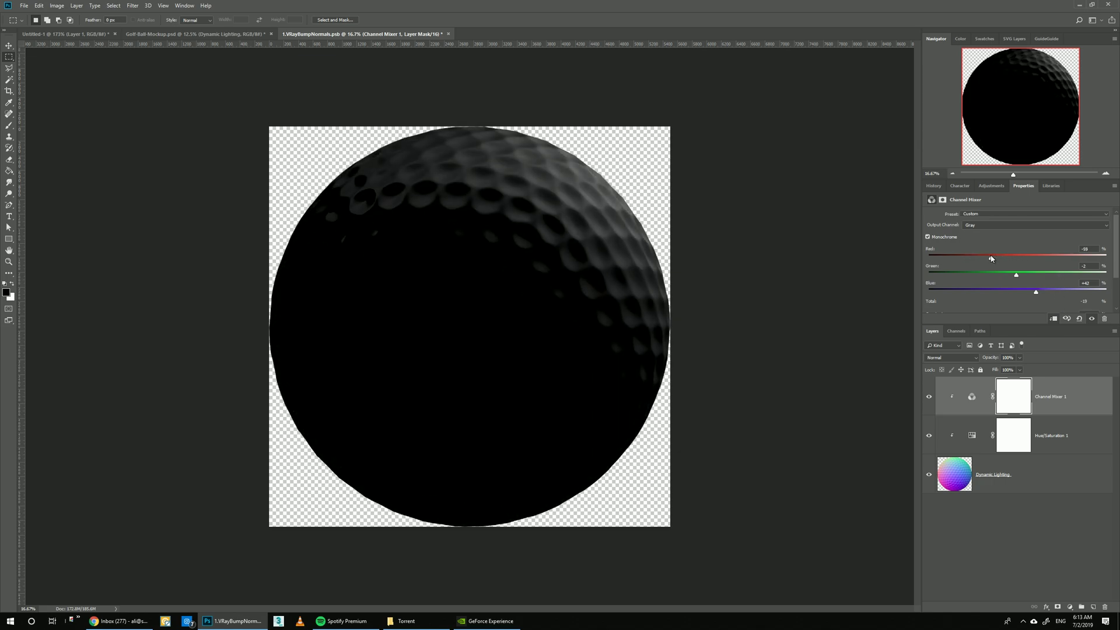
- Shift the Hue/Saturation hue and rebalance the Channel Mixer red to light the dimples
{"action": "left_click", "coordinate": [972, 435]}
{"action": "left_click_drag", "start_coordinate": [1072, 250], "coordinate": [944, 252]}
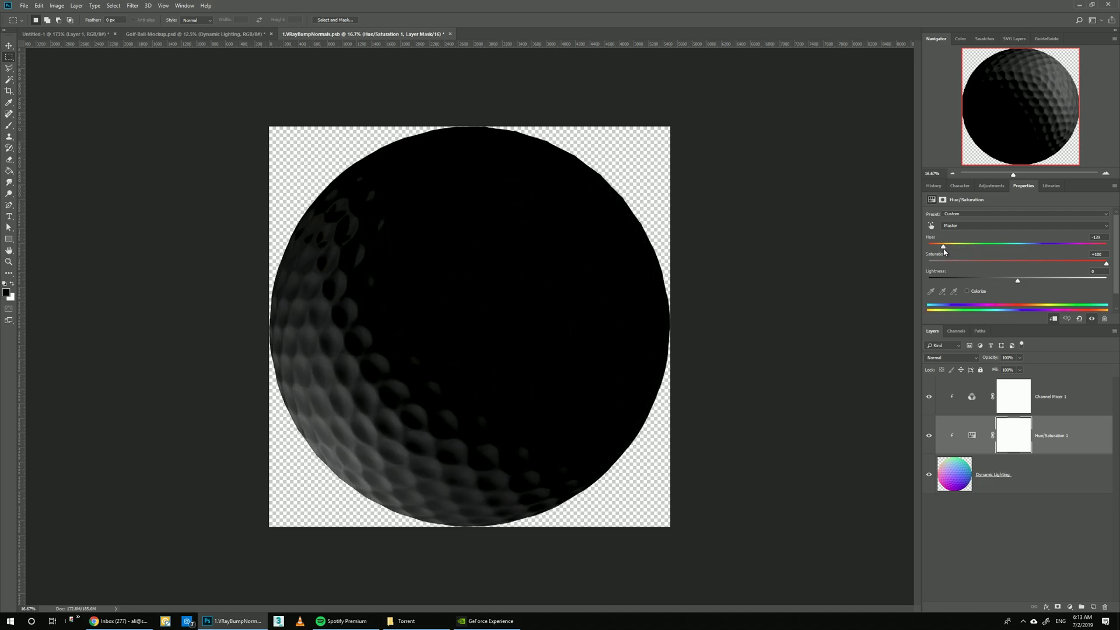
{"action": "left_click", "coordinate": [972, 398]}
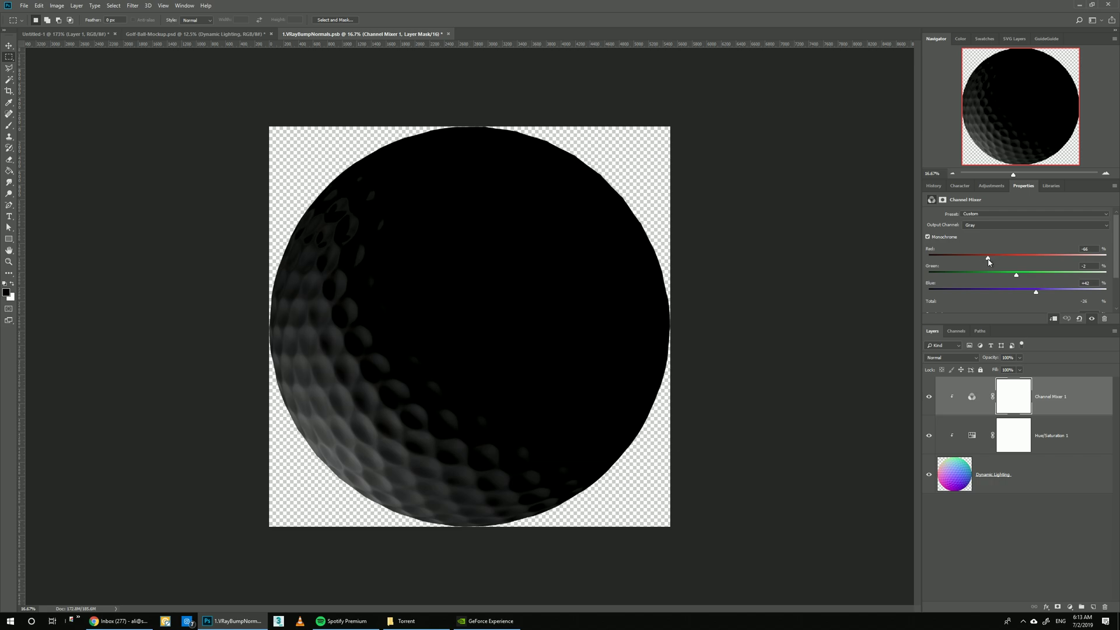
{"action": "left_click_drag", "start_coordinate": [988, 259], "coordinate": [1057, 291]}
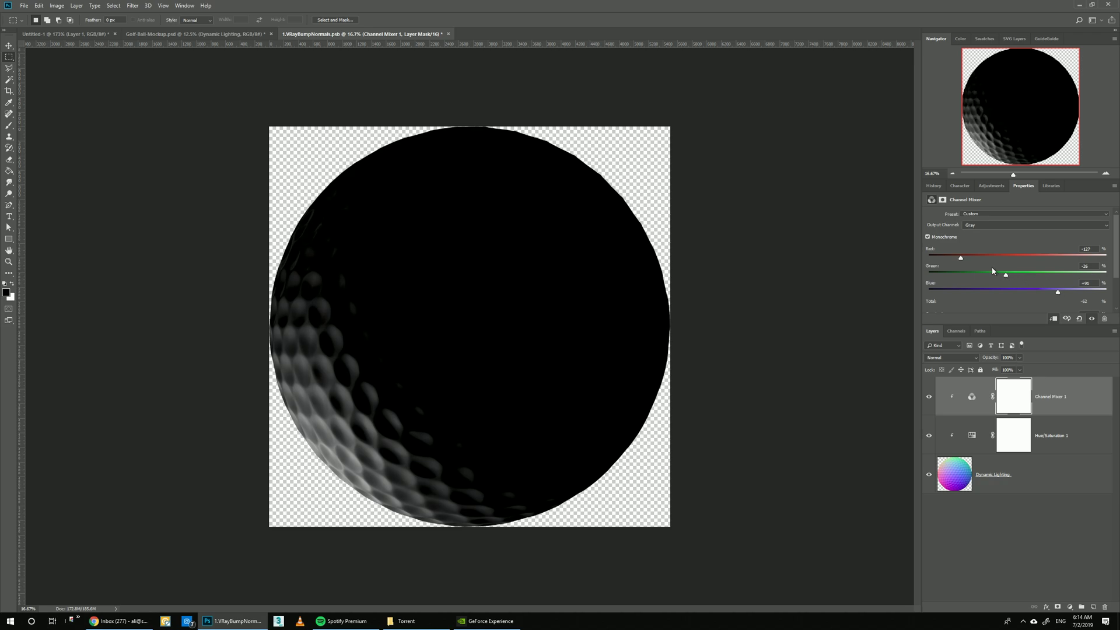
{"action": "left_click_drag", "start_coordinate": [961, 258], "coordinate": [991, 277]}
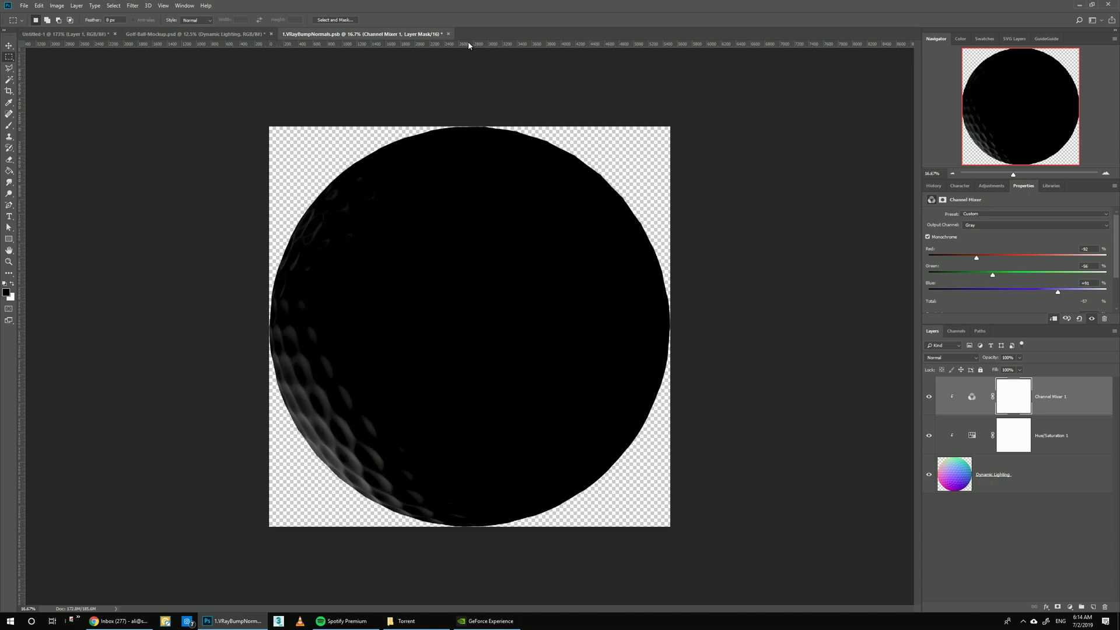
- Close the lighting map saving its changes, and show the Dynamic Lighting layer
{"action": "left_click", "coordinate": [448, 35]}
{"action": "left_click", "coordinate": [521, 231]}
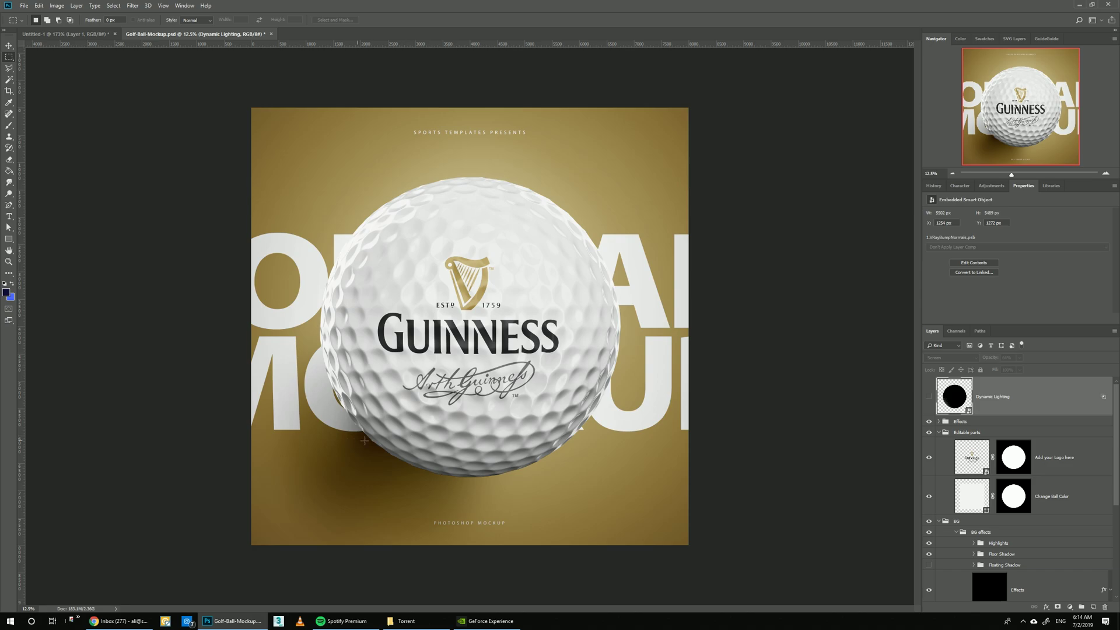
{"action": "left_click", "coordinate": [929, 396]}
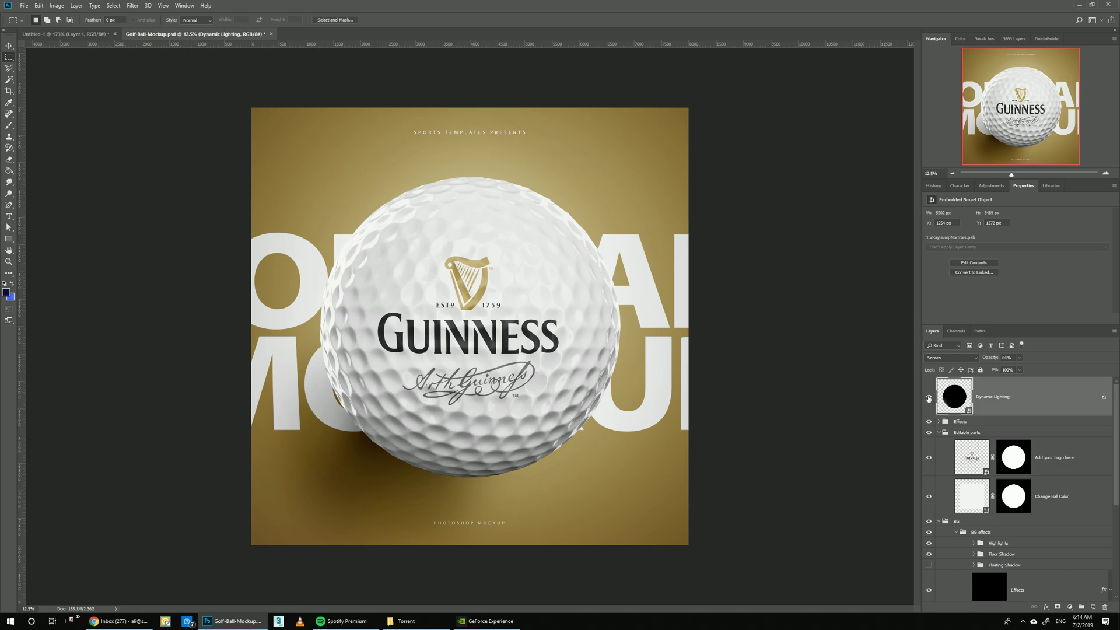
- Set Dynamic Lighting to 100% opacity, compare it on and off, and leave it hidden
{"action": "left_click", "coordinate": [929, 397]}
{"action": "left_click", "coordinate": [929, 397]}
{"action": "left_click_drag", "start_coordinate": [1021, 368], "coordinate": [1069, 373]}
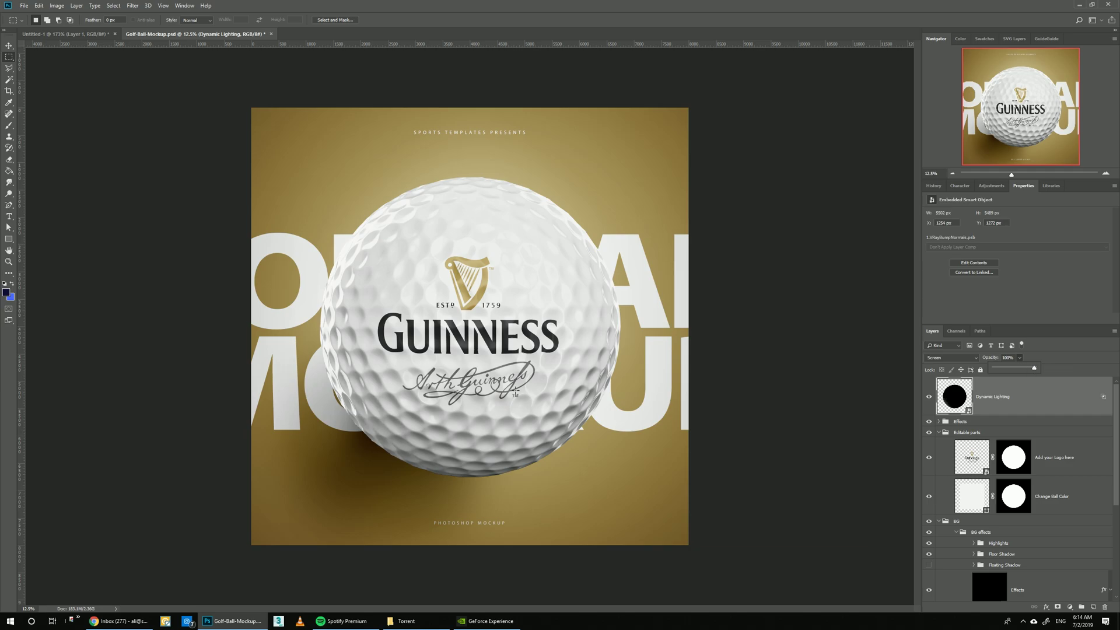
{"action": "left_click", "coordinate": [929, 398]}
{"action": "left_click", "coordinate": [929, 397]}
{"action": "left_click", "coordinate": [930, 397]}
{"action": "left_click", "coordinate": [929, 397]}
{"action": "left_click", "coordinate": [930, 397]}
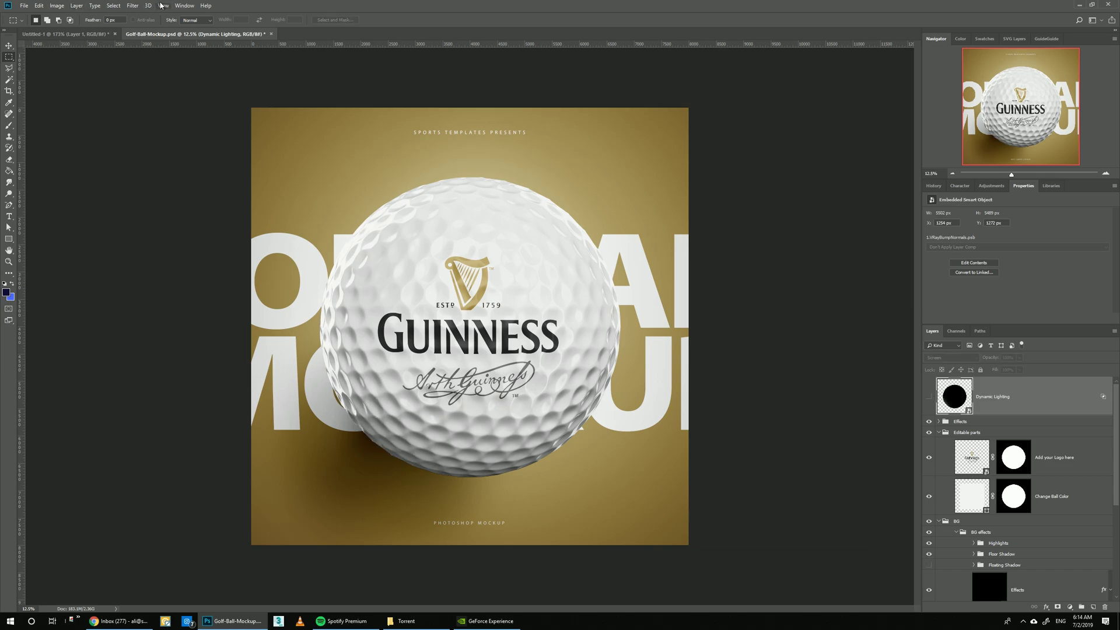
{"action": "left_click", "coordinate": [162, 5]}
{"action": "left_click", "coordinate": [197, 104]}
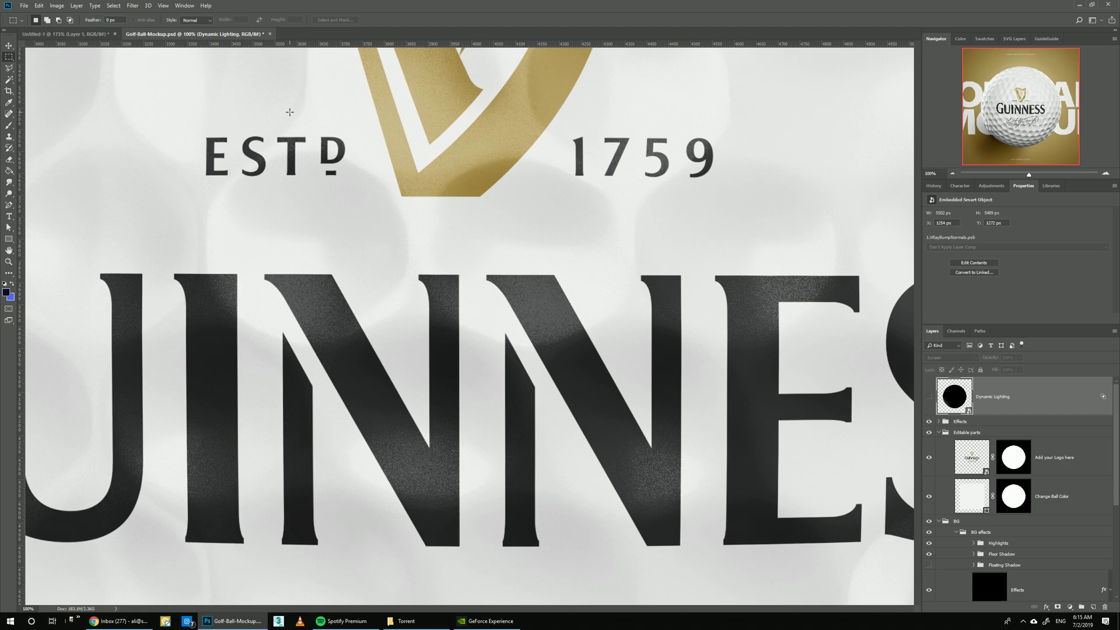
{"action": "mouse_move", "coordinate": [1018, 107]}
{"action": "left_mouse_down"}
{"action": "mouse_move", "coordinate": [992, 86]}
{"action": "mouse_move", "coordinate": [990, 133]}
{"action": "mouse_move", "coordinate": [1004, 135]}
{"action": "mouse_move", "coordinate": [1060, 93]}
{"action": "mouse_move", "coordinate": [1028, 72]}
{"action": "mouse_move", "coordinate": [1009, 83]}
{"action": "left_mouse_up"}
{"action": "left_click_drag", "start_coordinate": [1012, 89], "coordinate": [1018, 97]}
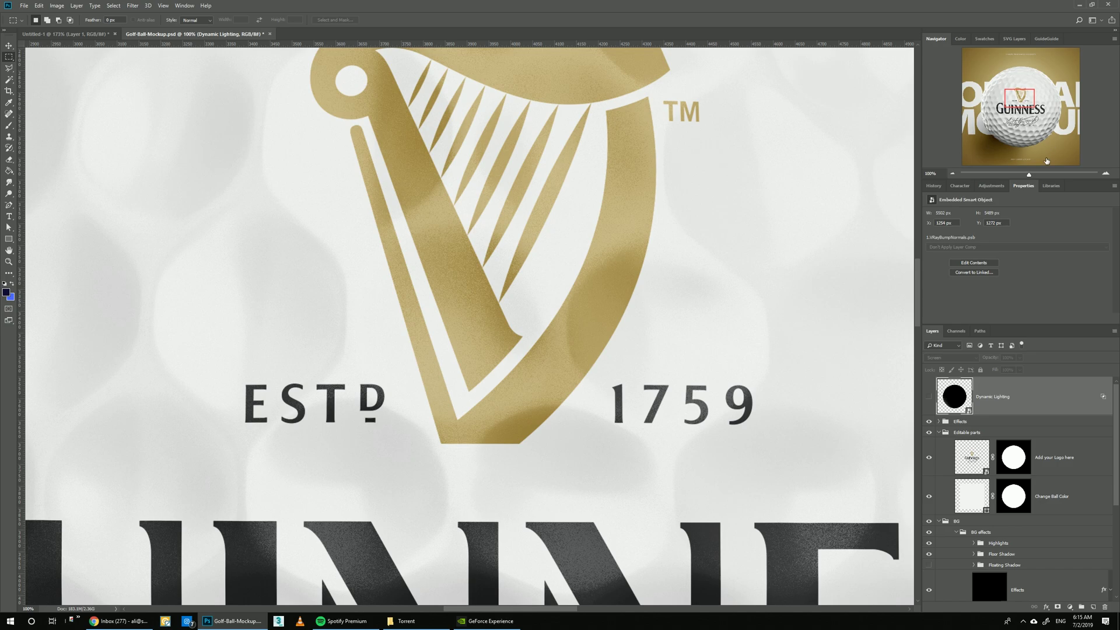
{"action": "left_click_drag", "start_coordinate": [1028, 174], "coordinate": [1013, 174]}
{"action": "left_click", "coordinate": [975, 500]}
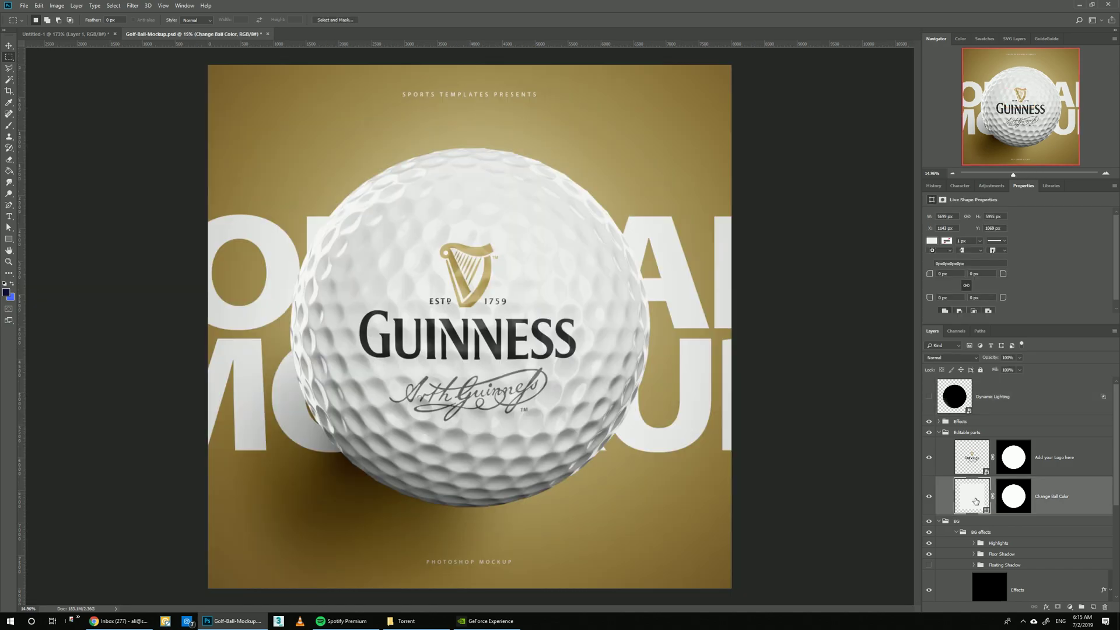
- Recolour the Change Ball Color fill to bright yellow ebbb29
{"action": "double_click", "coordinate": [975, 500]}
{"action": "left_click_drag", "start_coordinate": [785, 331], "coordinate": [784, 329]}
{"action": "left_click", "coordinate": [776, 240]}
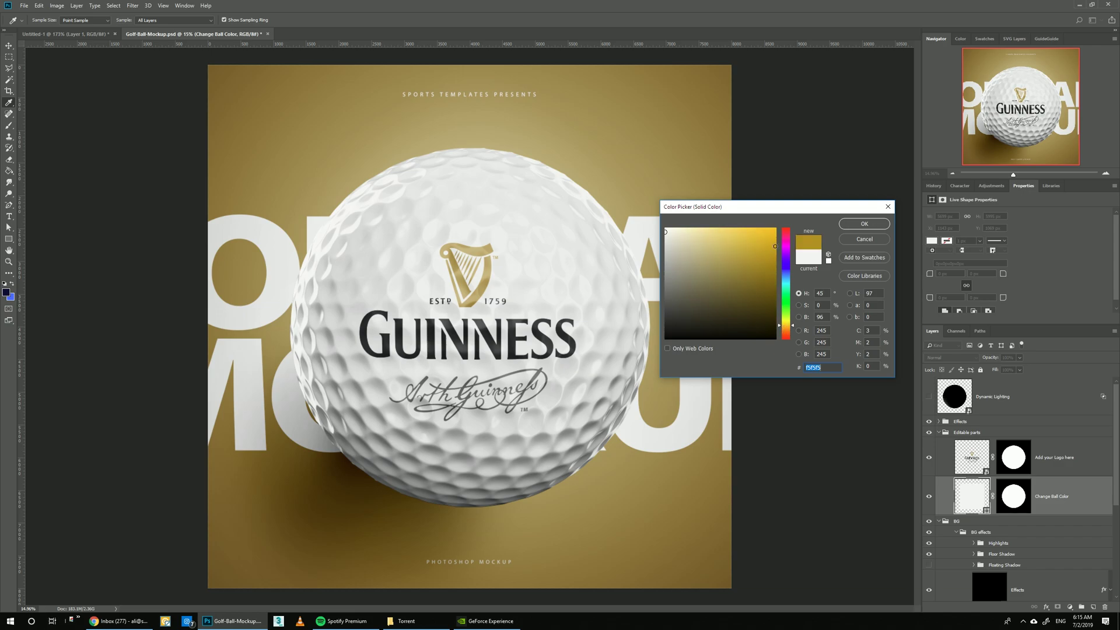
{"action": "left_click_drag", "start_coordinate": [773, 239], "coordinate": [756, 236]}
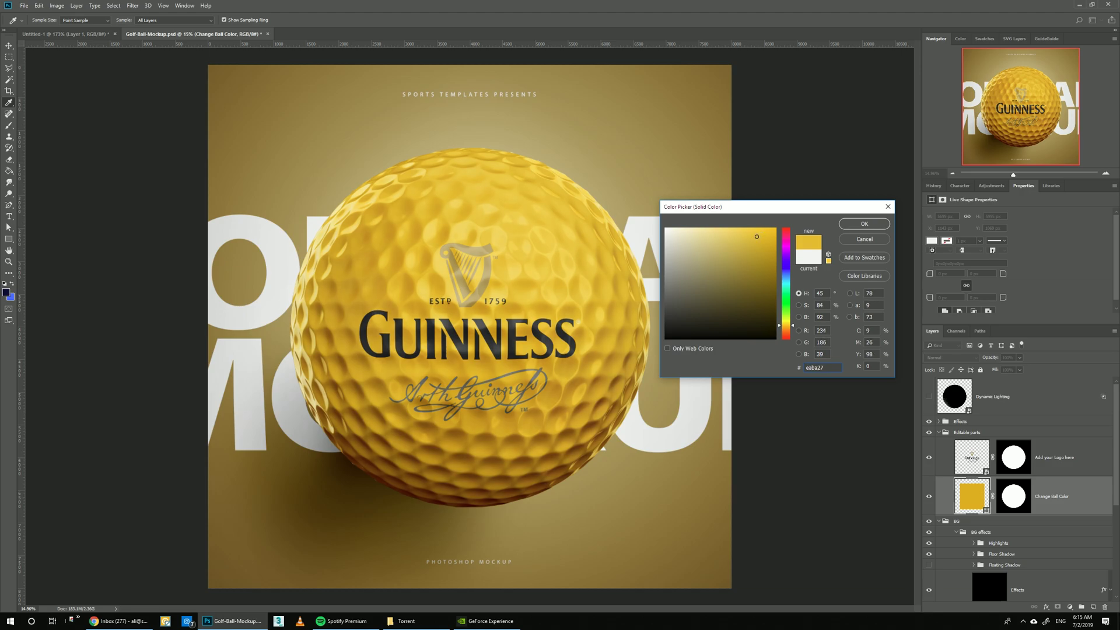
{"action": "left_click", "coordinate": [863, 224]}
- Give the Add your Logo here layer a black Color Overlay
{"action": "left_click", "coordinate": [1086, 465]}
{"action": "double_click", "coordinate": [1086, 465]}
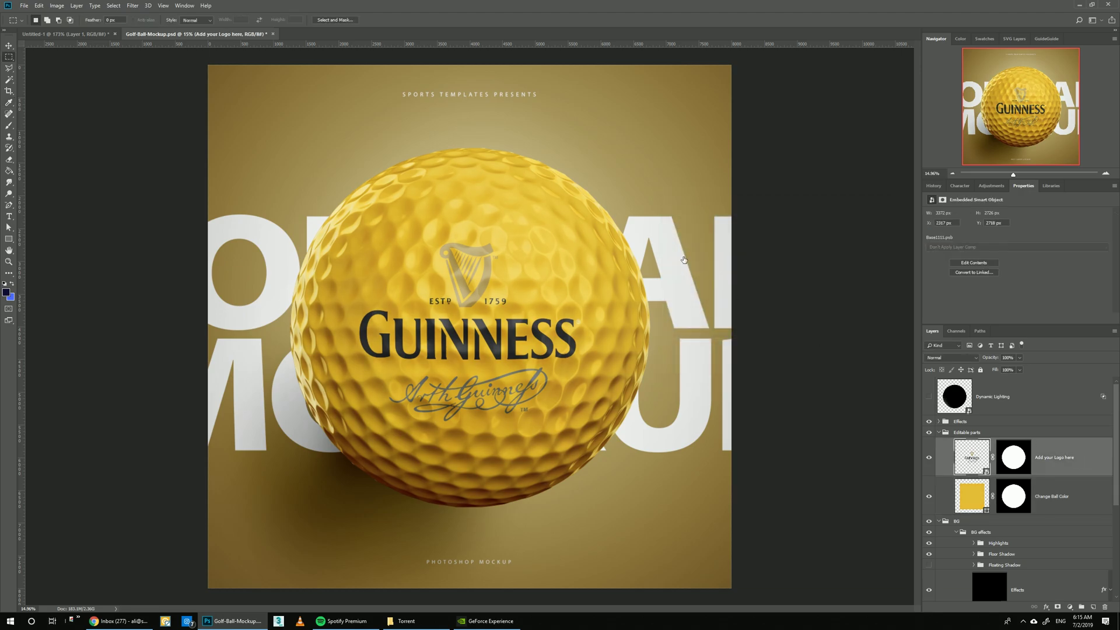
{"action": "left_click", "coordinate": [770, 434]}
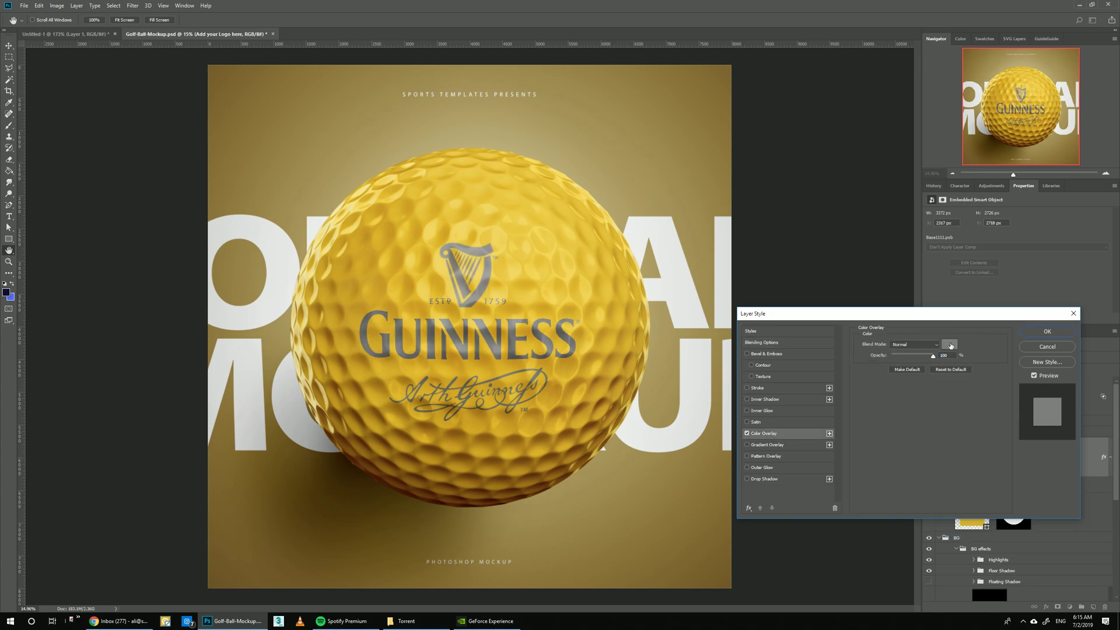
{"action": "left_click", "coordinate": [951, 344]}
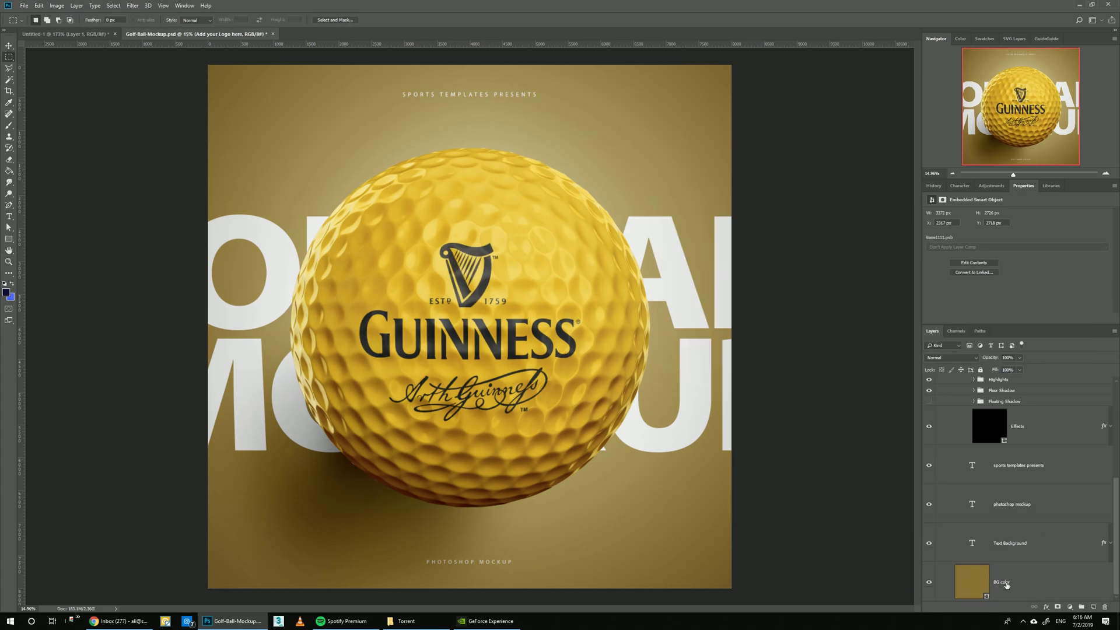
- Duplicate the BG color layer and set the copy's colour to black
{"action": "left_click", "coordinate": [1006, 585]}
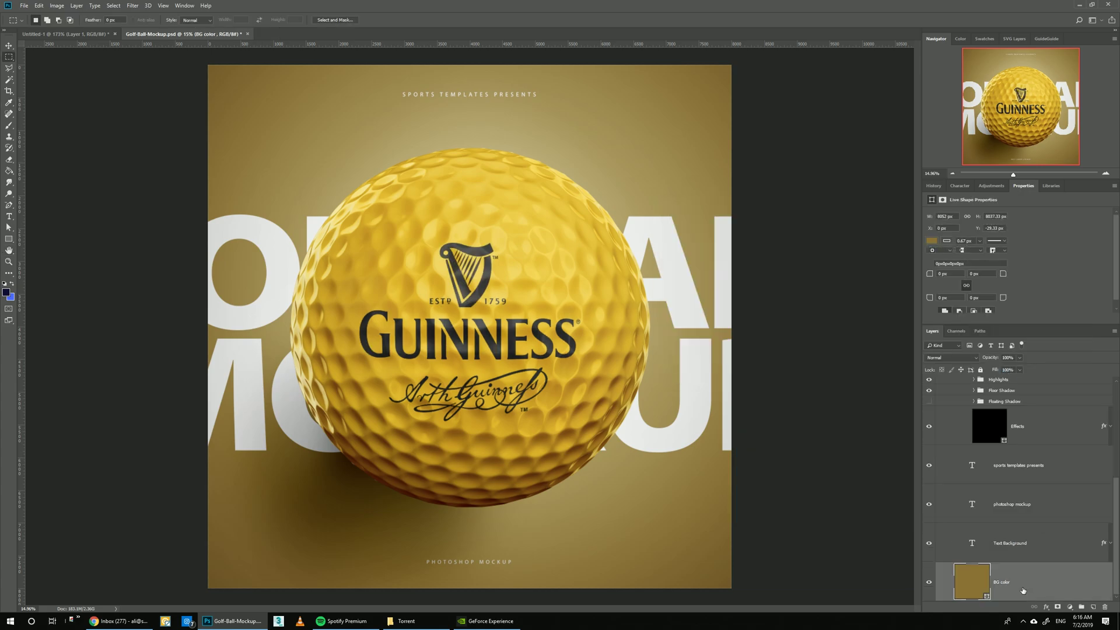
{"action": "key", "text": "ctrl+j"}
{"action": "double_click", "coordinate": [977, 589]}
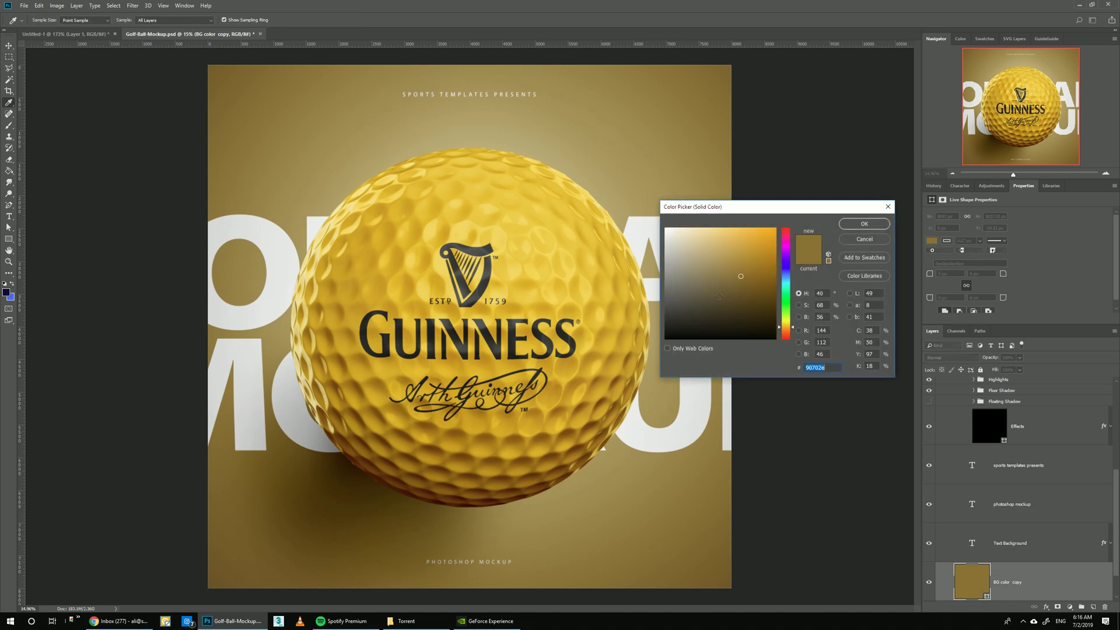
{"action": "left_click_drag", "start_coordinate": [719, 297], "coordinate": [619, 339]}
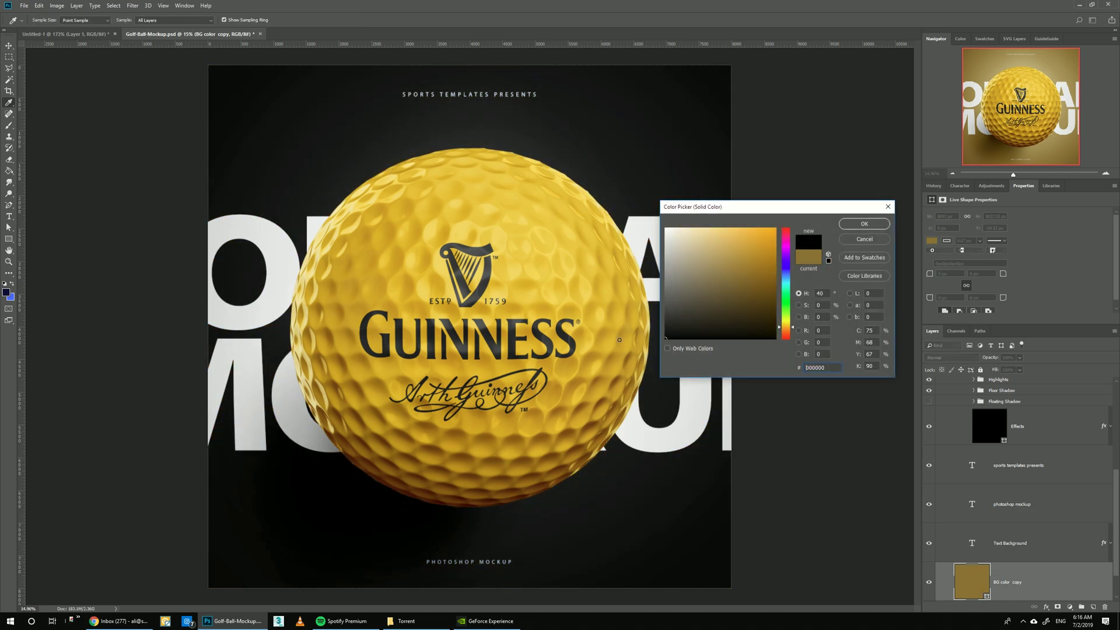
{"action": "left_click", "coordinate": [622, 334]}
{"action": "key", "text": "Return"}
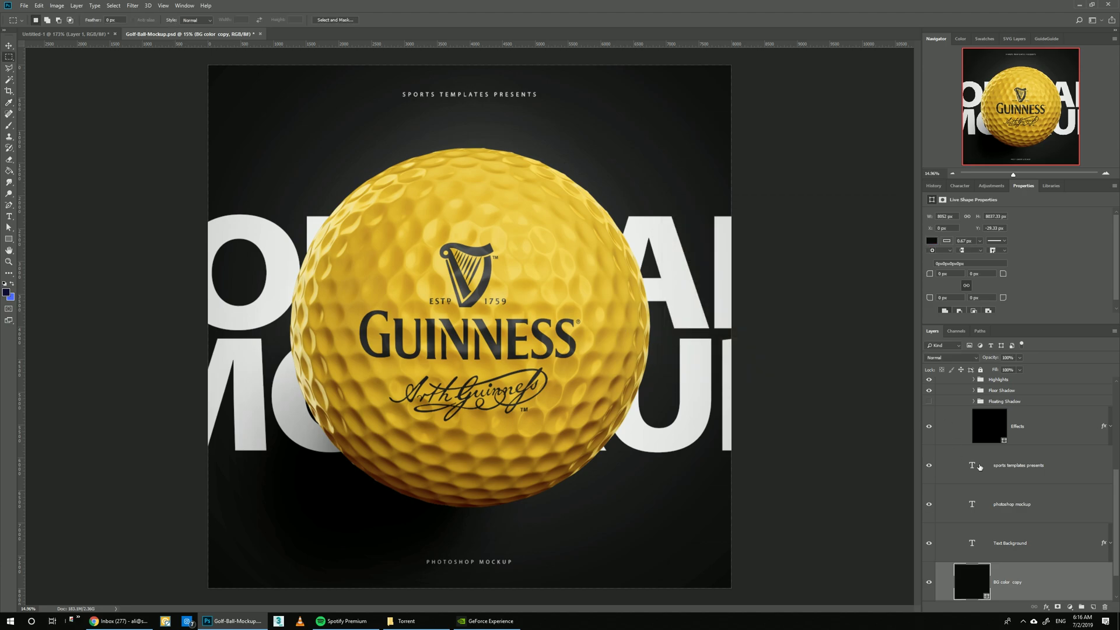
- Recolour the ball to a pale gold
{"action": "key", "text": "alt+bracketleft"}
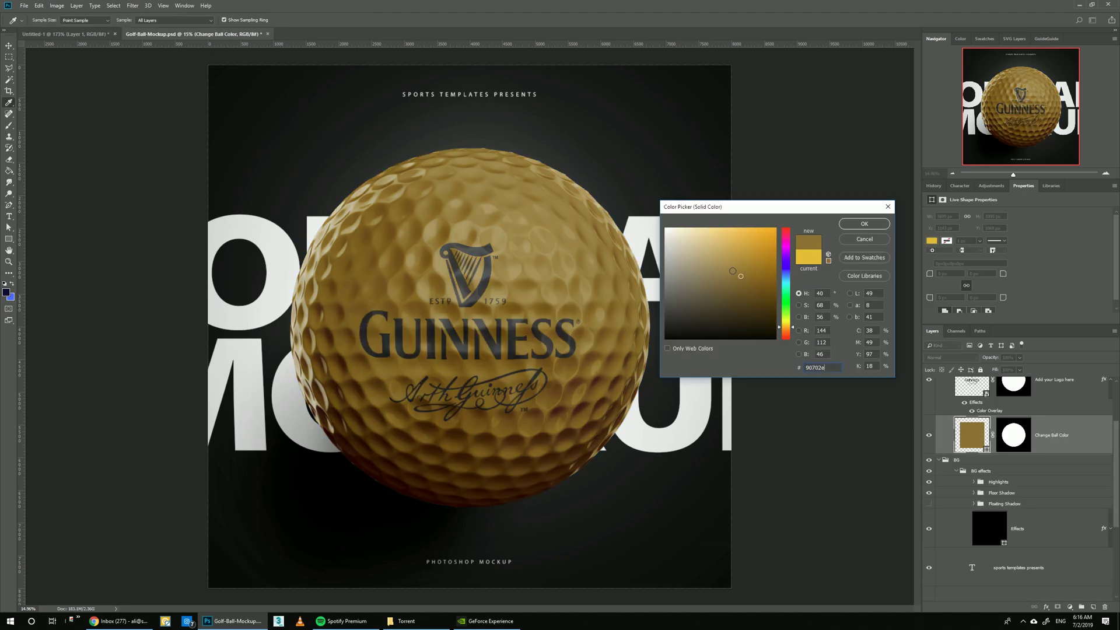
{"action": "left_click", "coordinate": [636, 227]}
{"action": "key", "text": "Return"}
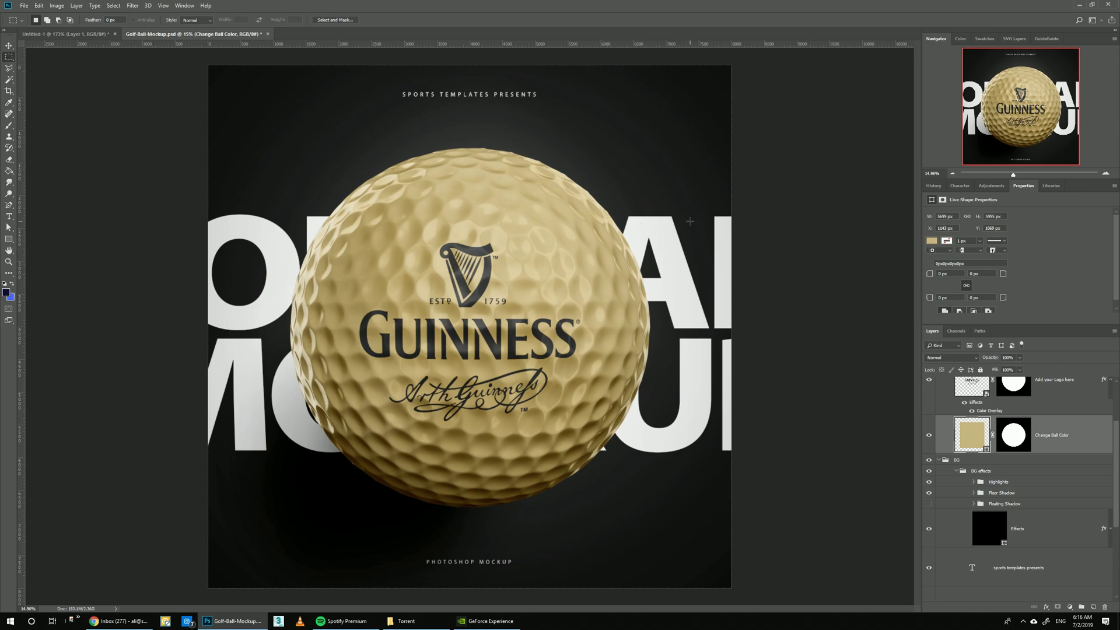
{"action": "left_click", "coordinate": [5, 47]}
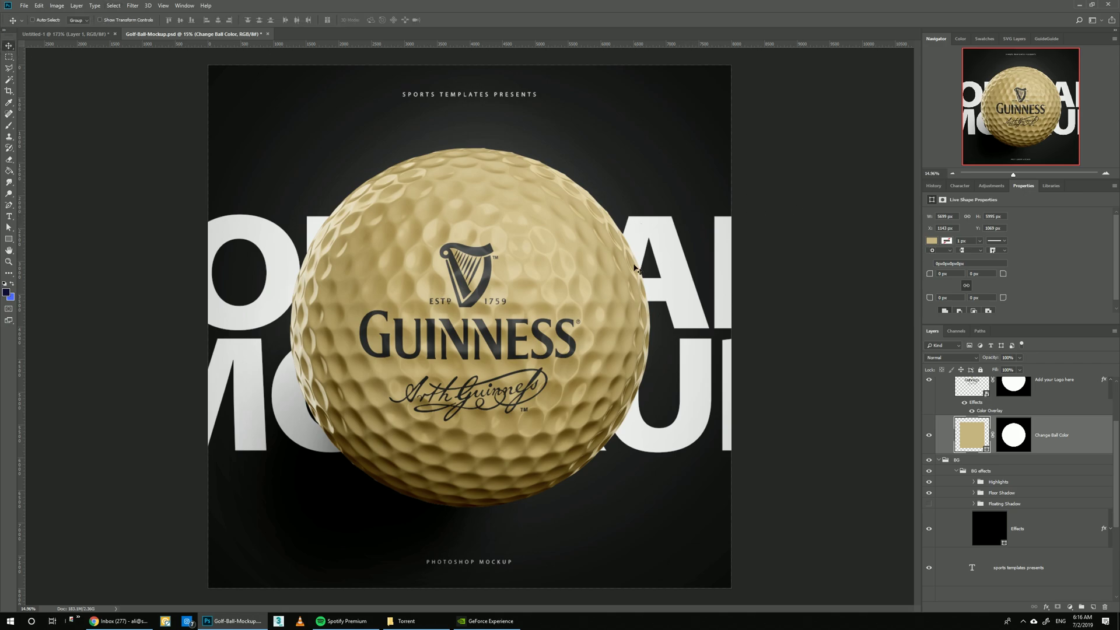
- Revert to the Master Opacity Change history state, before the recolouring
{"action": "left_click", "coordinate": [934, 186]}
{"action": "left_click", "coordinate": [970, 246]}
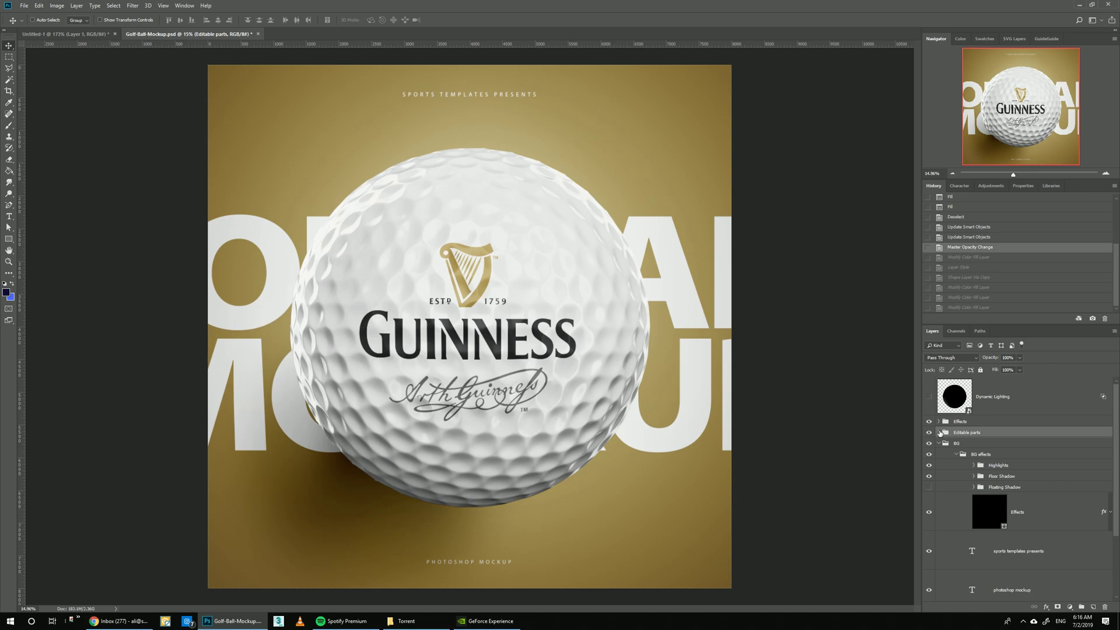